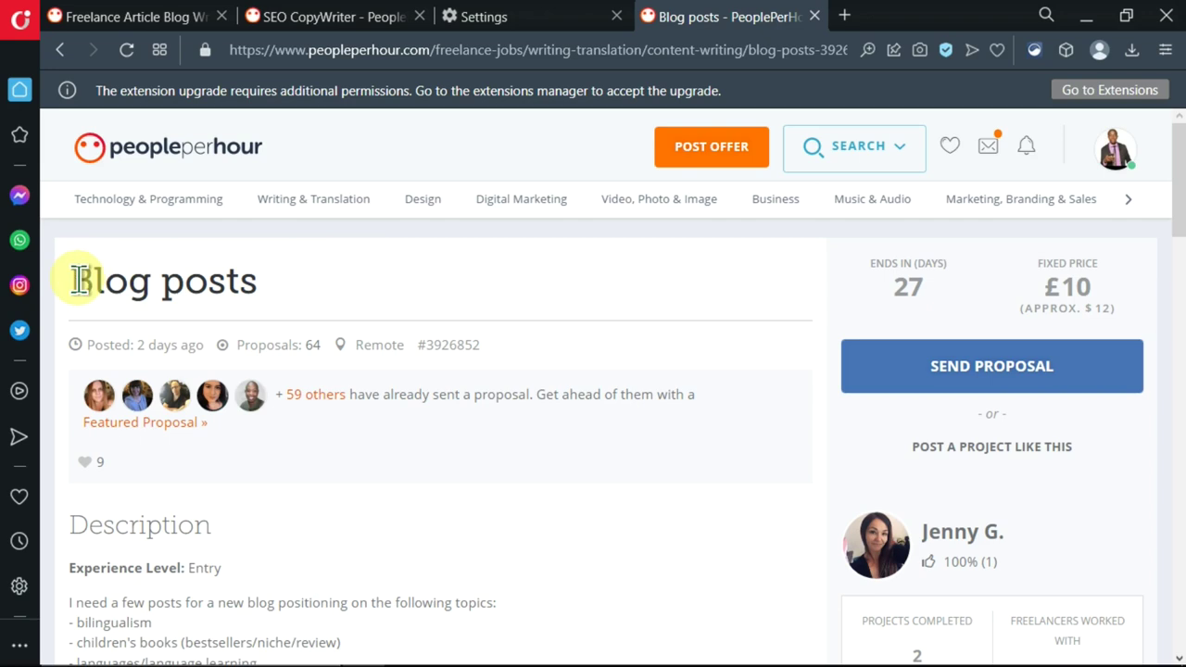
- Read the Blog posts job listing, from its description and topics to the fields of the New Proposal form
scroll(304, 280, "down", 1)
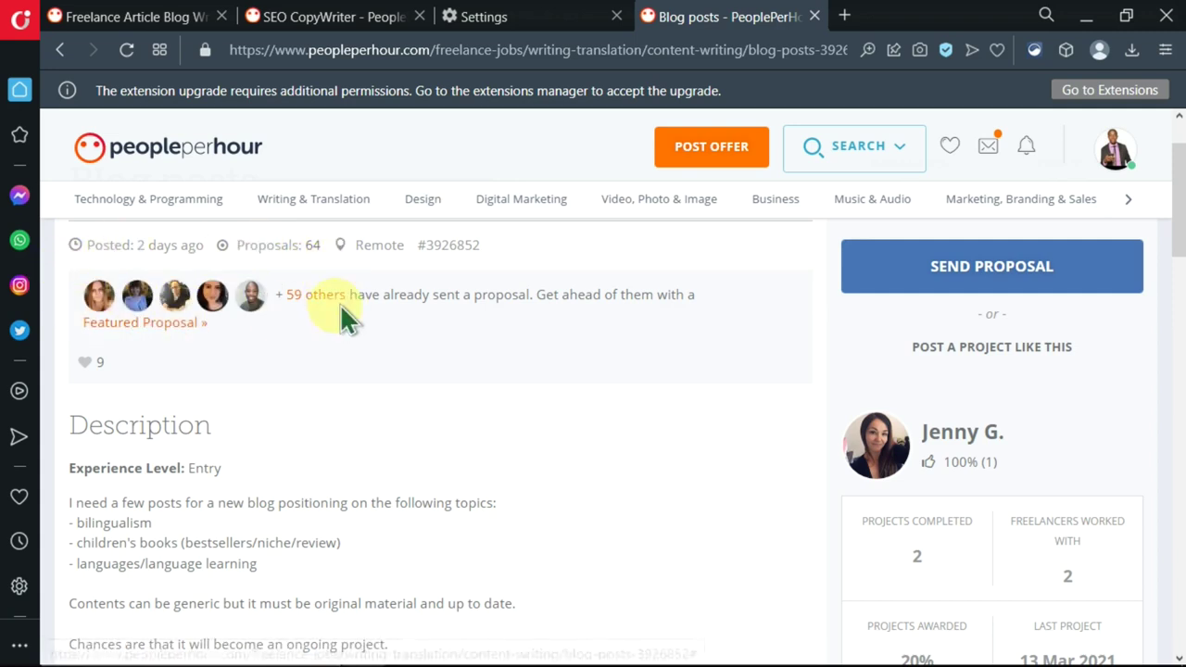
scroll(528, 331, "down", 1)
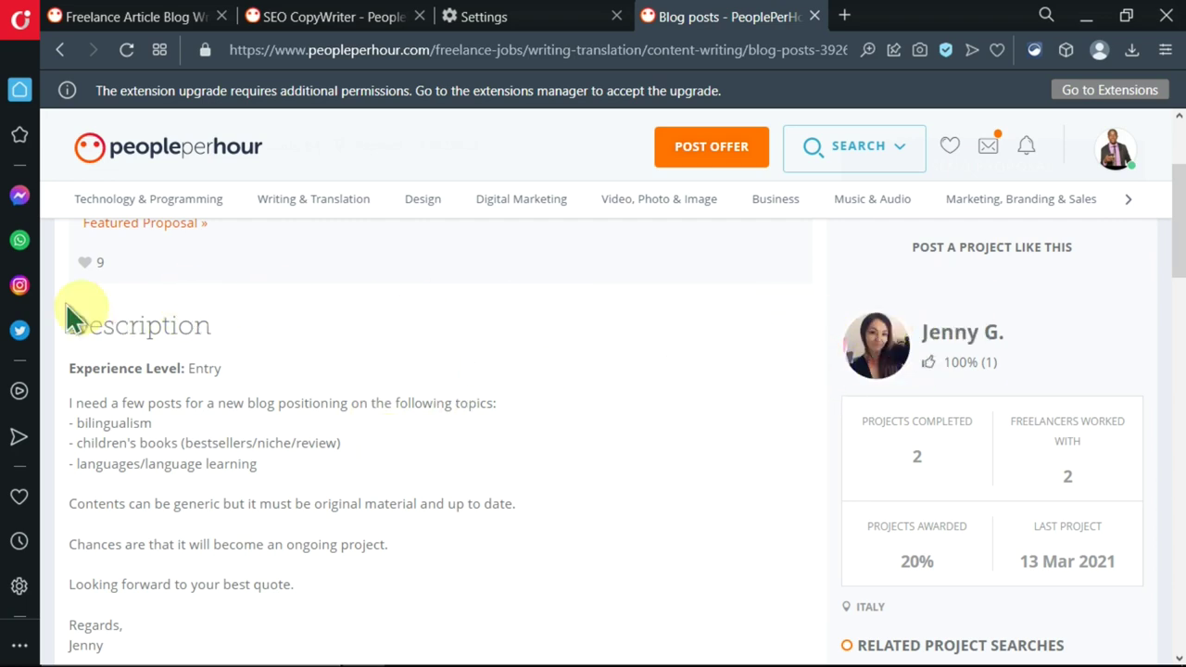
scroll(75, 312, "down", 1)
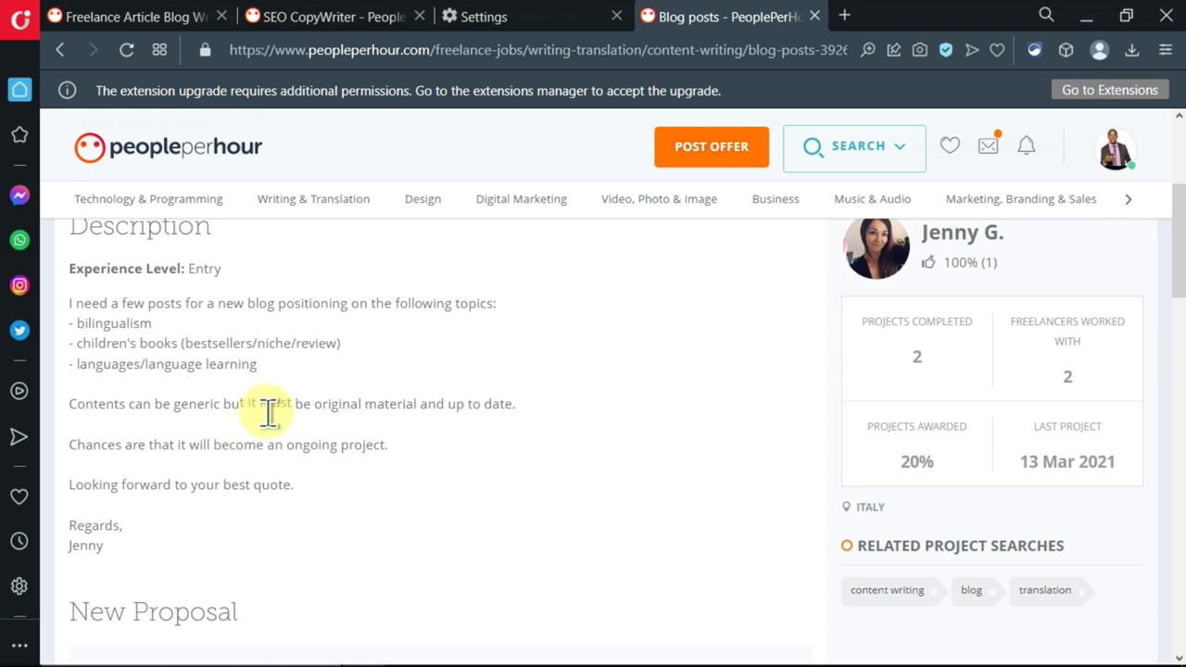
scroll(267, 408, "down", 4)
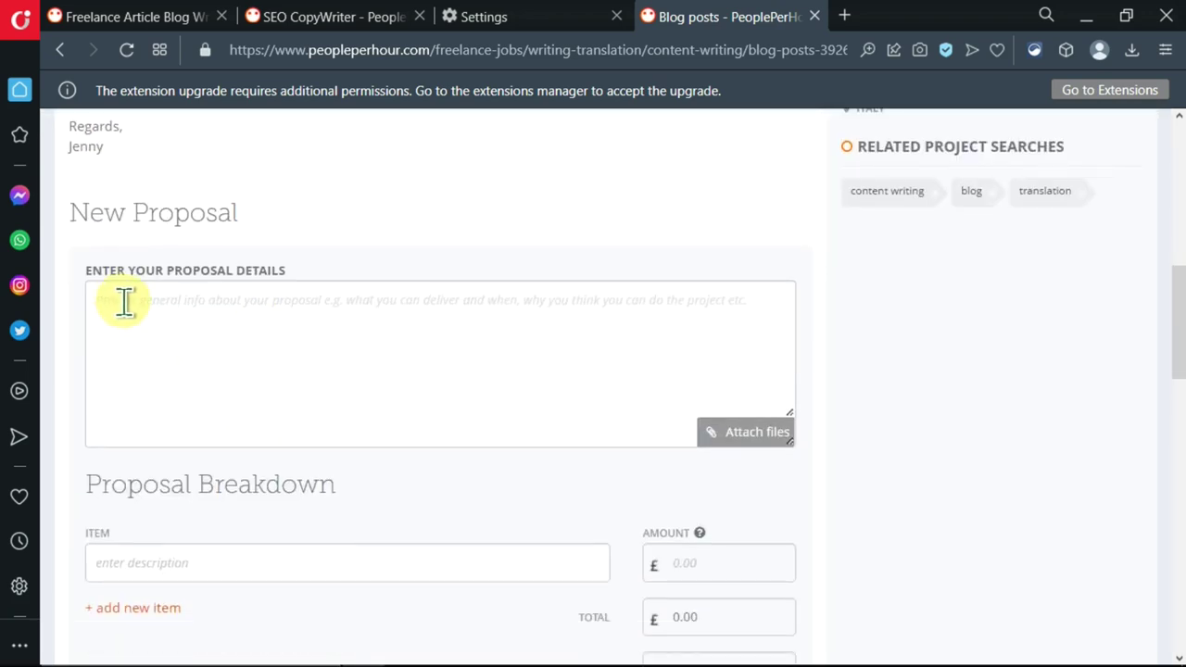
scroll(269, 378, "down", 1)
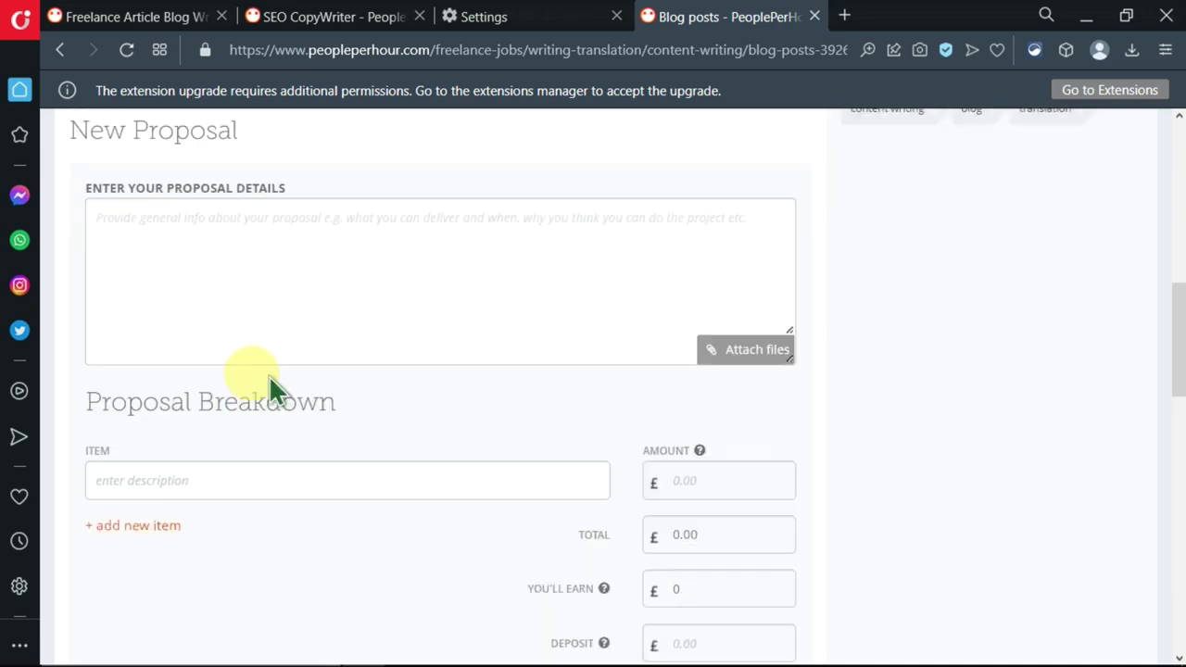
scroll(460, 419, "up", 5)
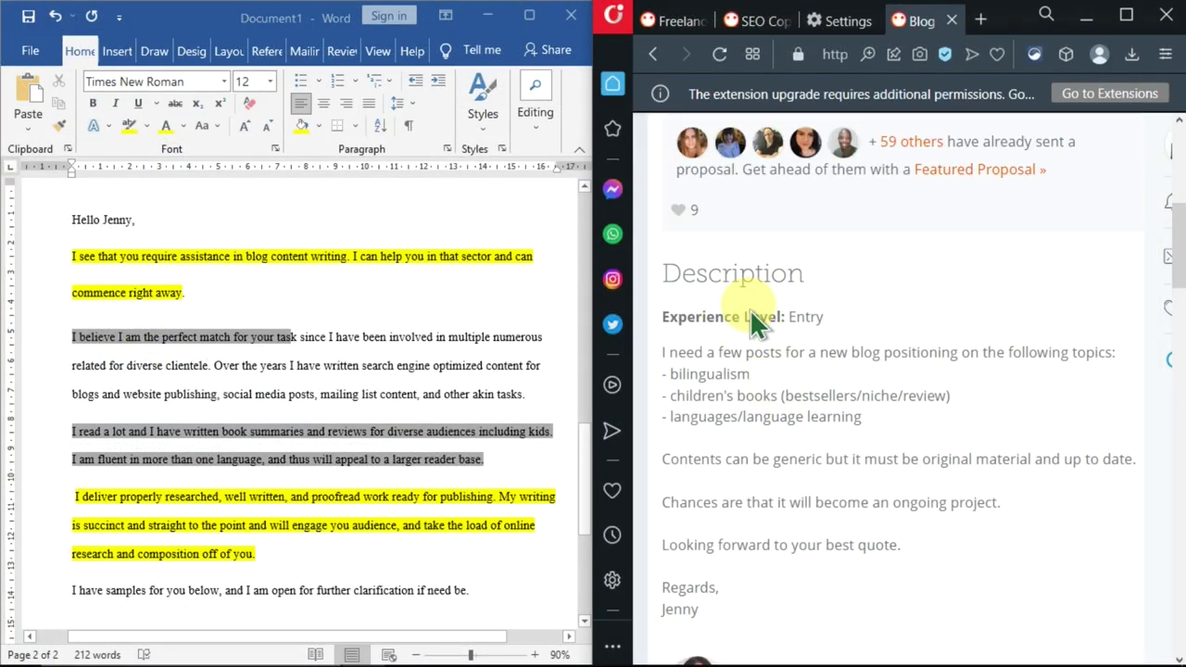
- Compare the opening paragraphs of the Word proposal draft with the Blog posts listing's title and description
scroll(751, 315, "down", 2)
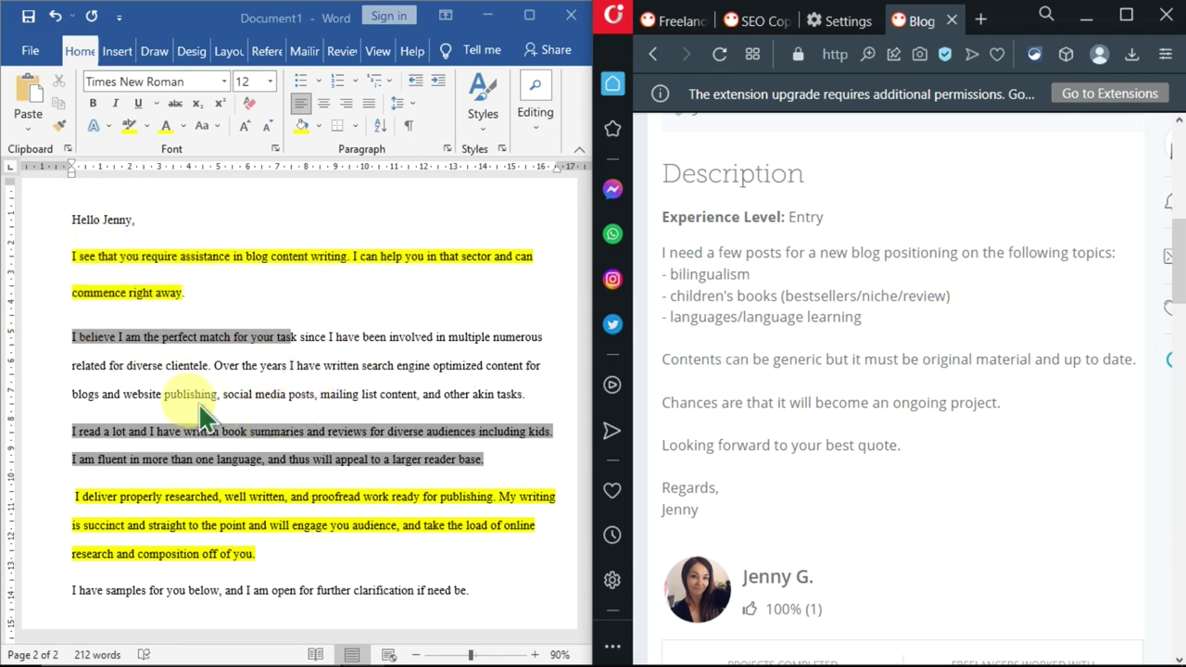
scroll(792, 310, "up", 1)
scroll(774, 319, "down", 1)
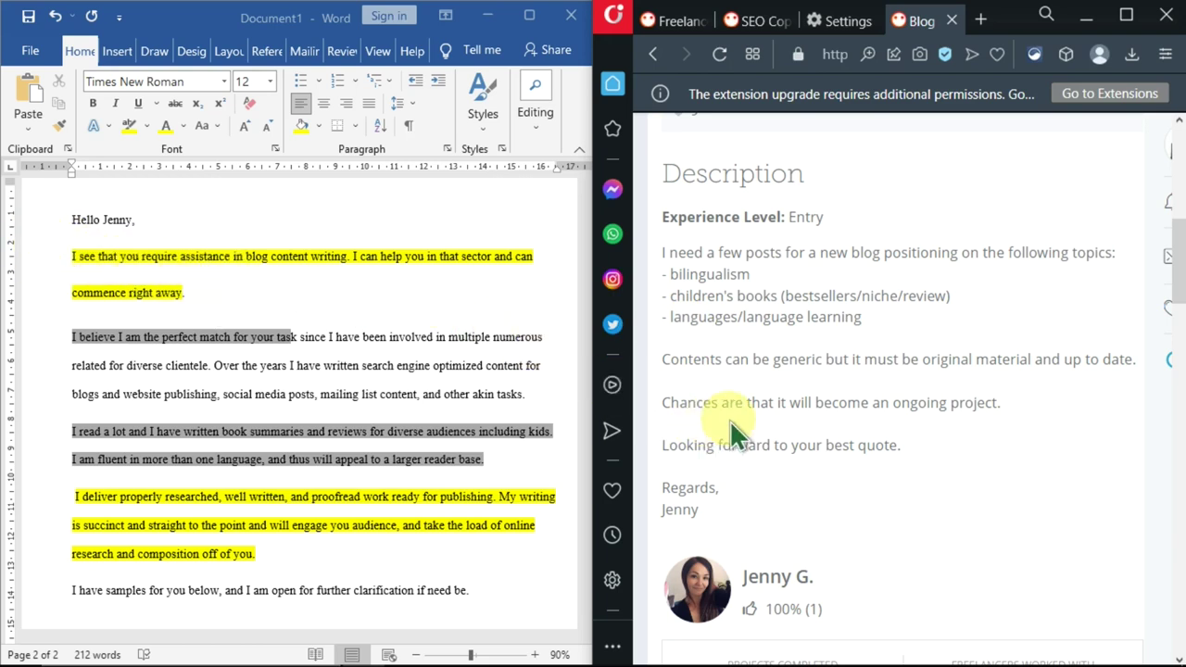
scroll(731, 419, "up", 2)
scroll(731, 419, "up", 5)
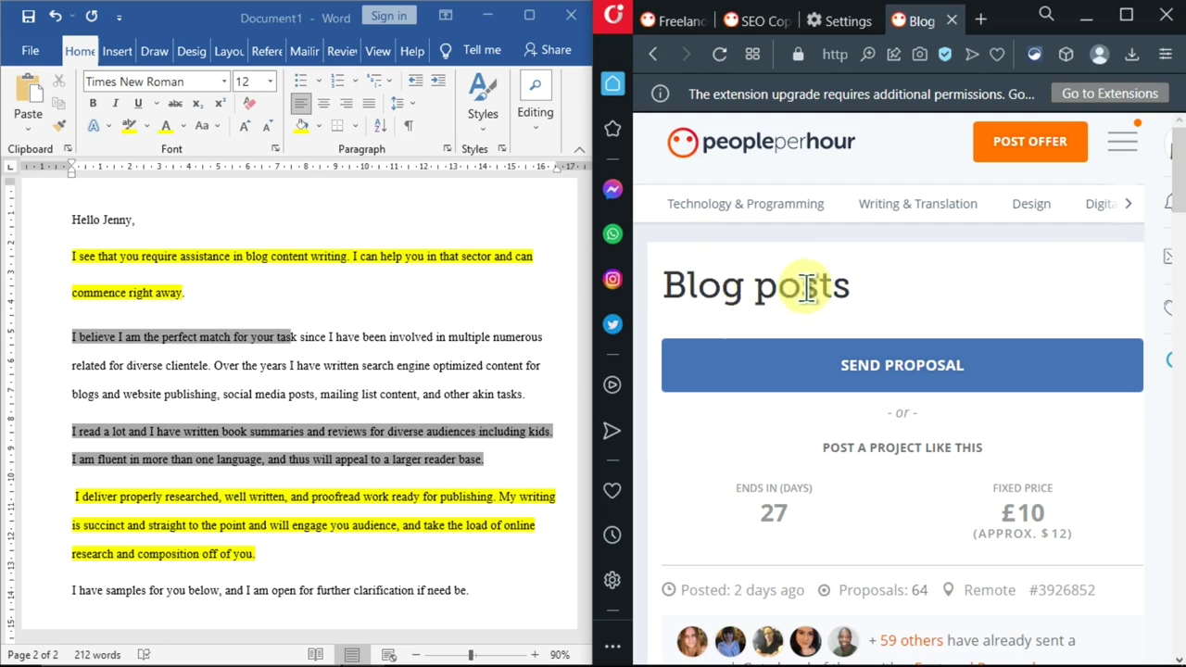
scroll(802, 291, "down", 3)
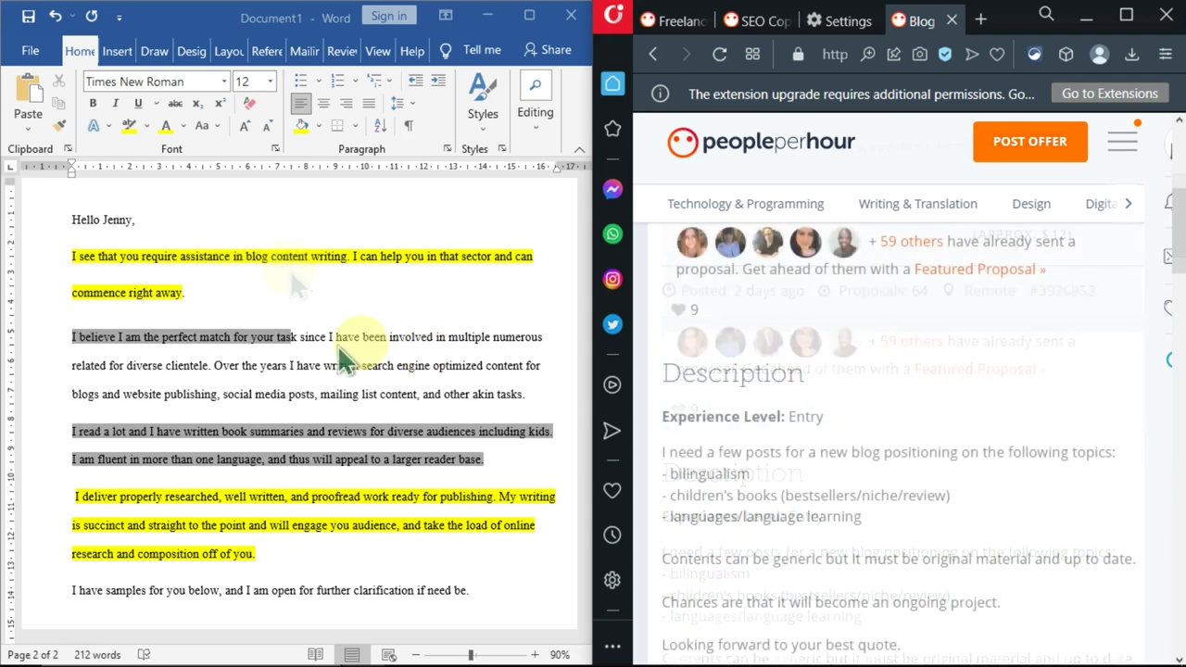
scroll(111, 312, "down", 1)
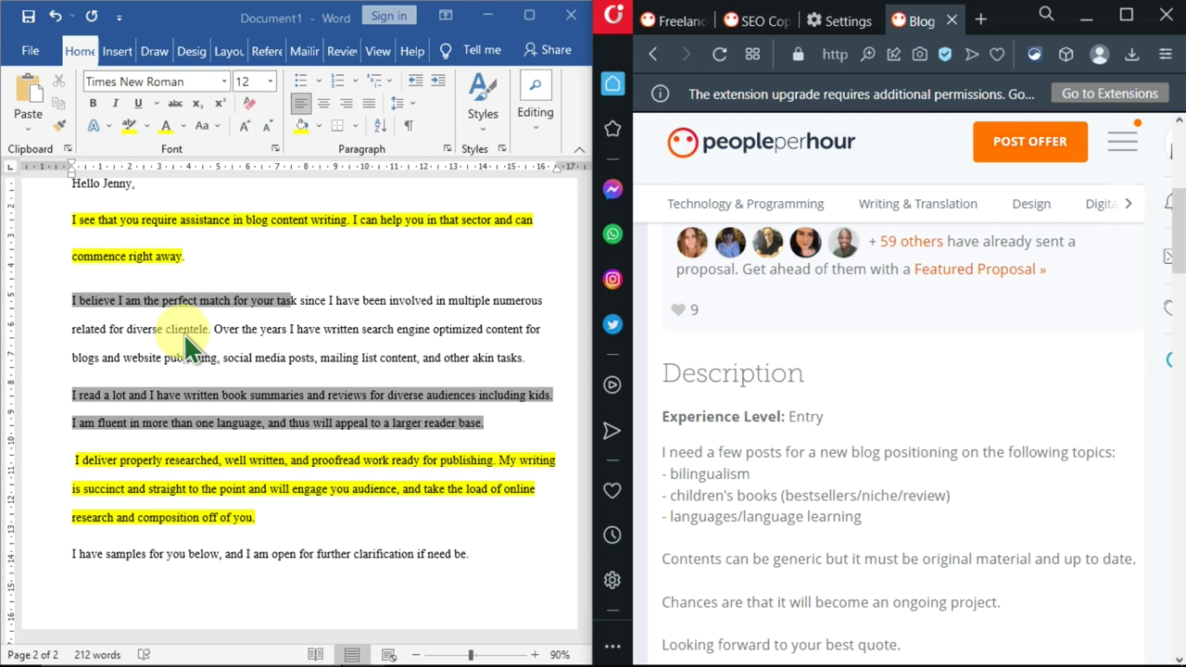
scroll(874, 264, "up", 2)
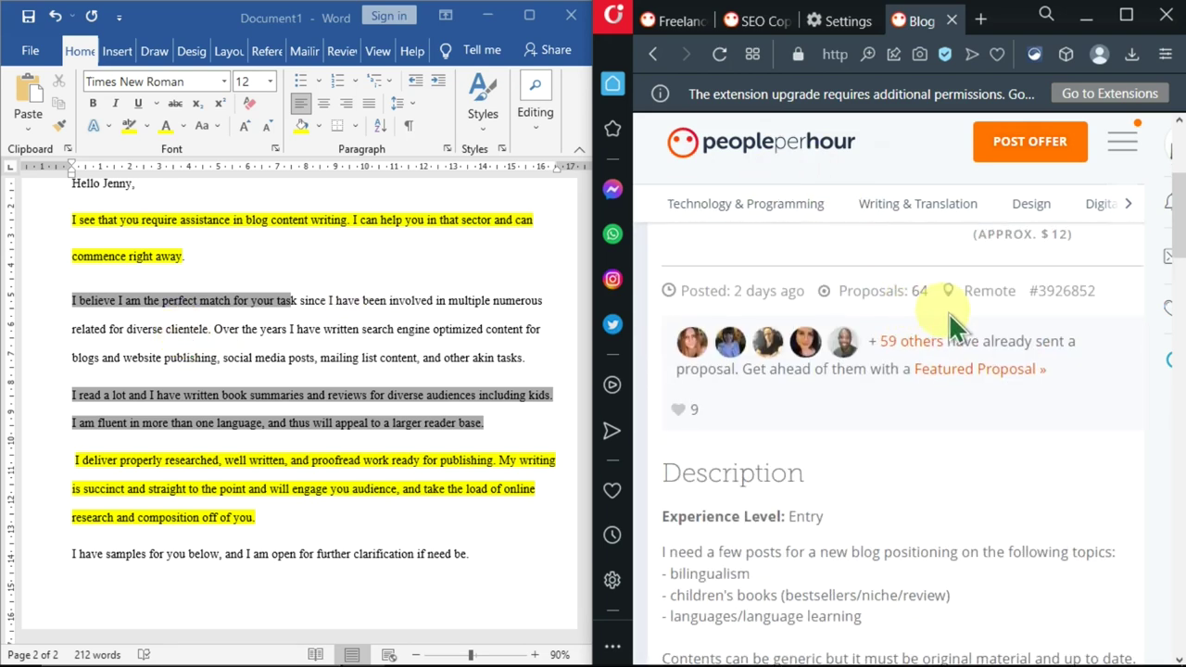
scroll(371, 273, "down", 2)
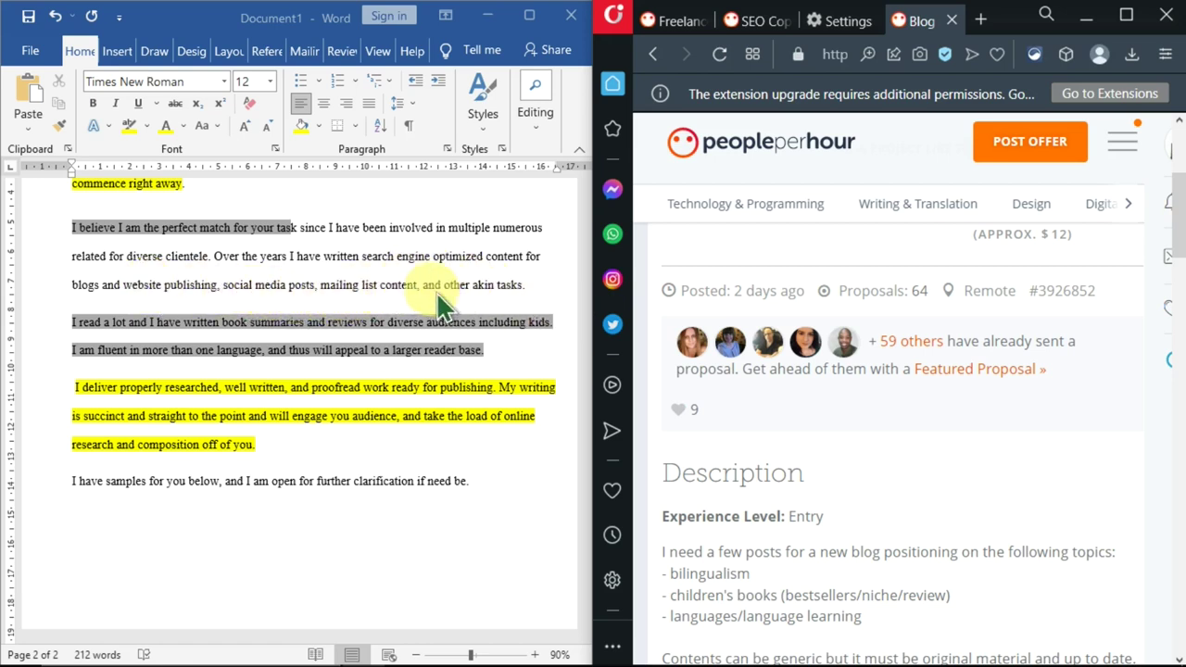
- Check the requested topics of bilingualism, children's books and language learning against the draft's paragraph on book reviews and language fluency
key("Down")
key("Down")
key("Down")
key("Down")
key("Down")
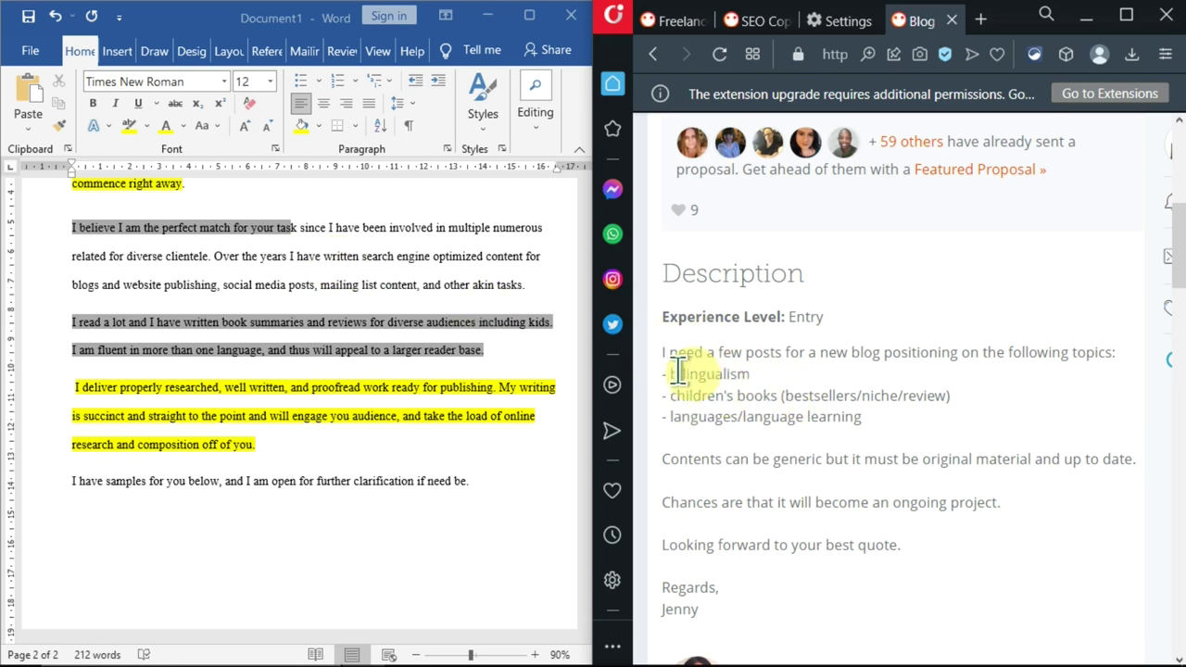
scroll(787, 241, "down", 1)
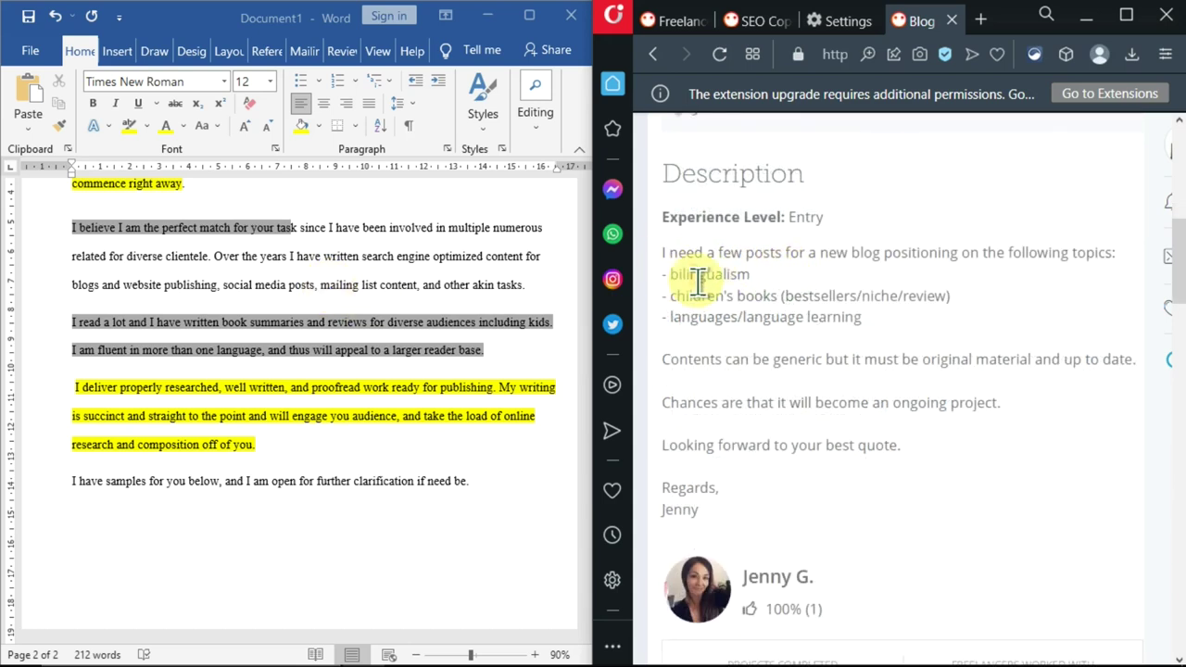
left_click_drag(694, 275, 706, 275)
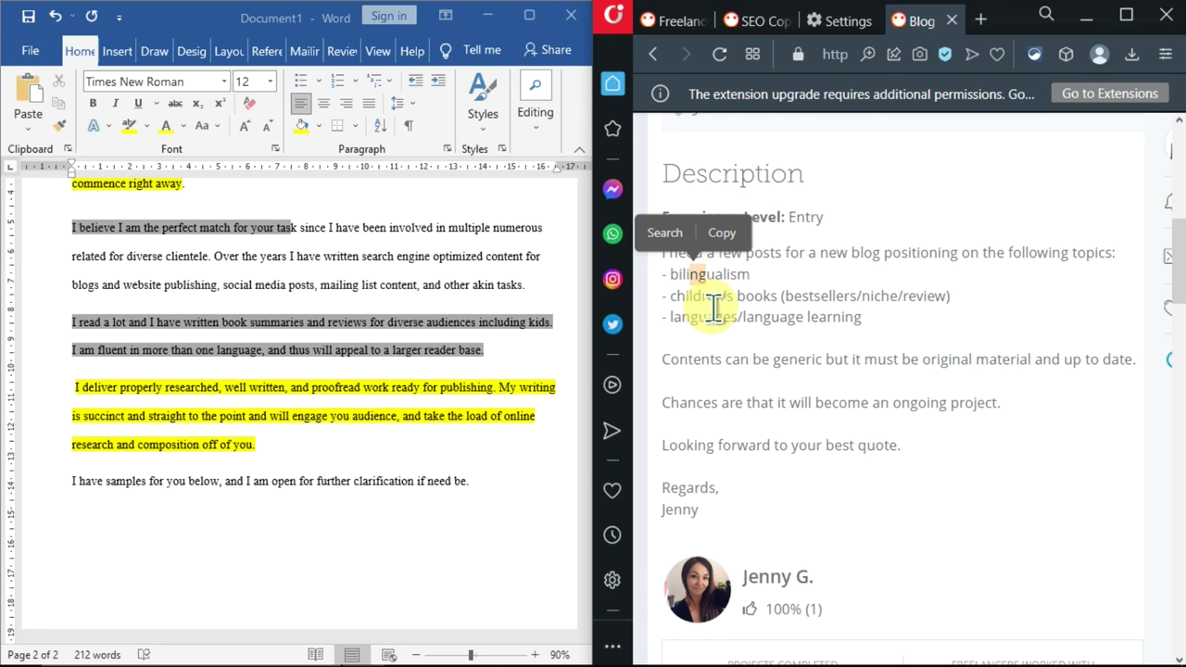
left_click(701, 296)
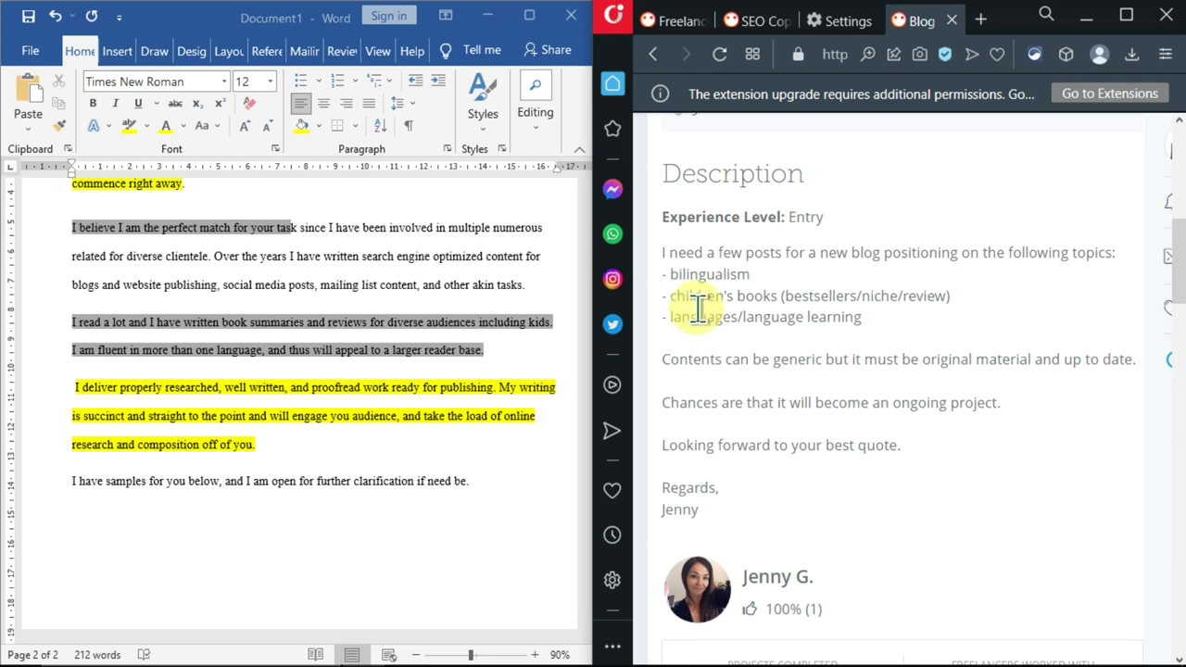
left_click_drag(673, 298, 742, 298)
left_click(482, 324)
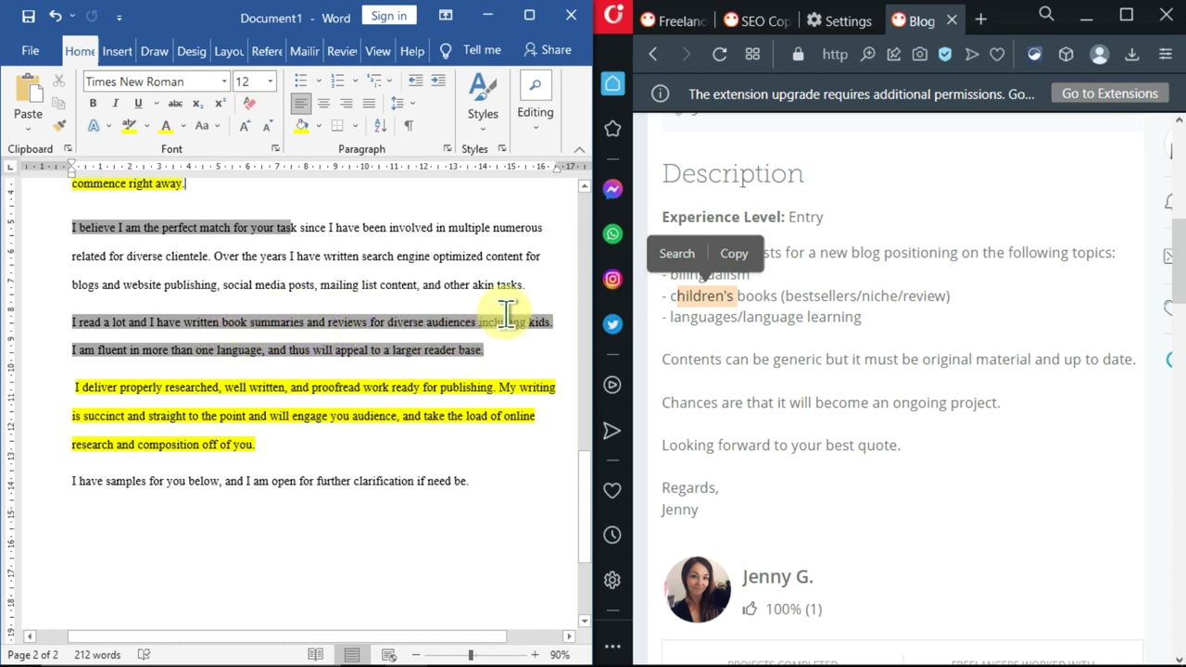
left_click(699, 317)
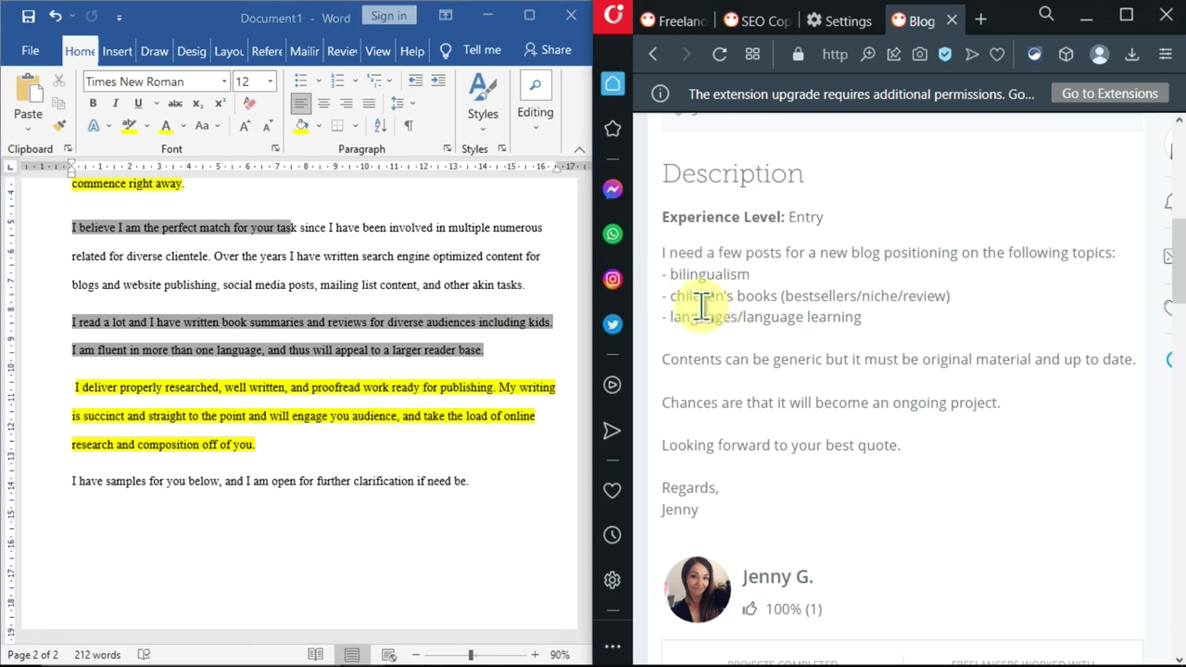
double_click(699, 298)
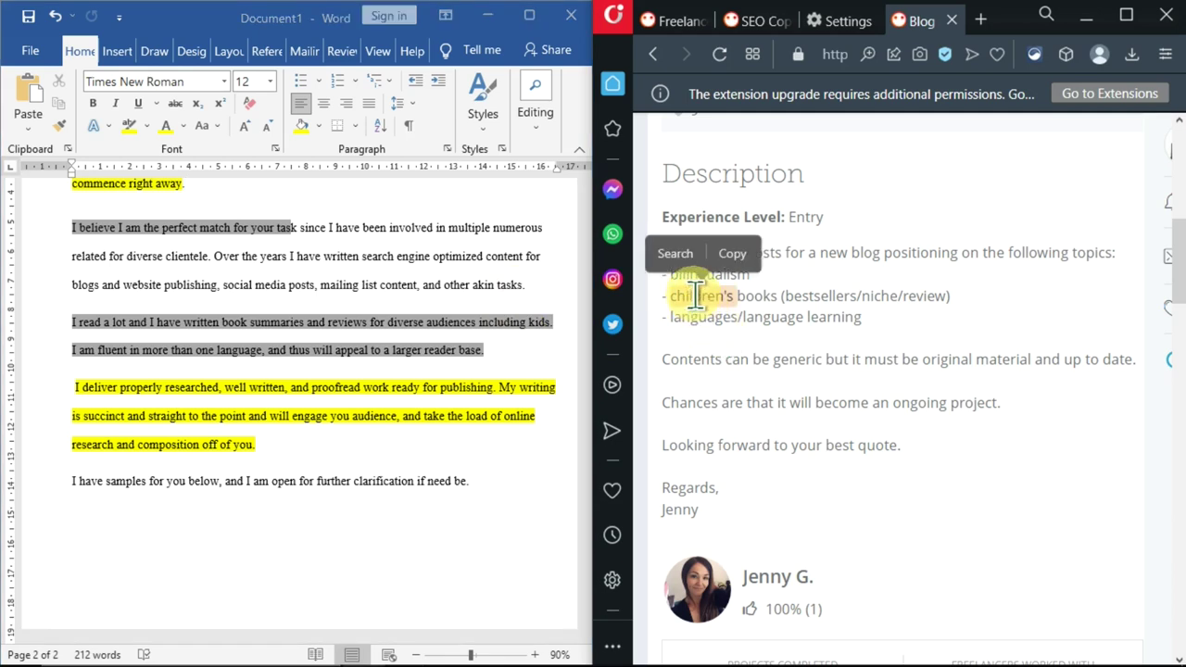
left_click(695, 319)
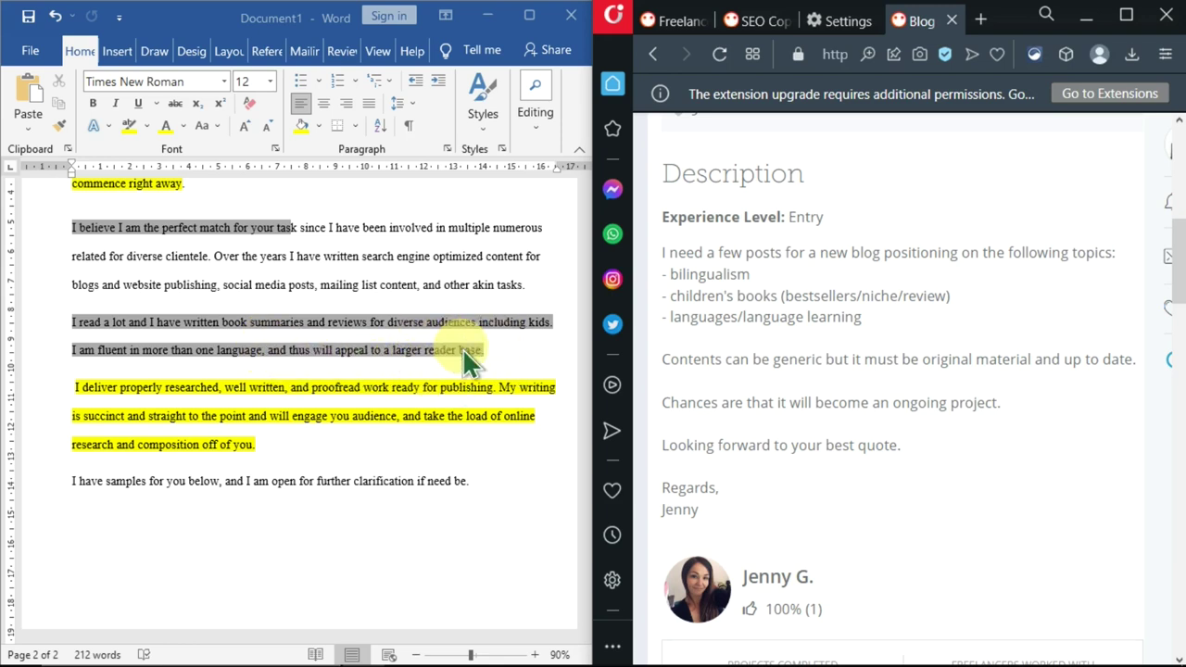
left_click_drag(669, 275, 751, 275)
left_click(750, 274)
double_click(718, 274)
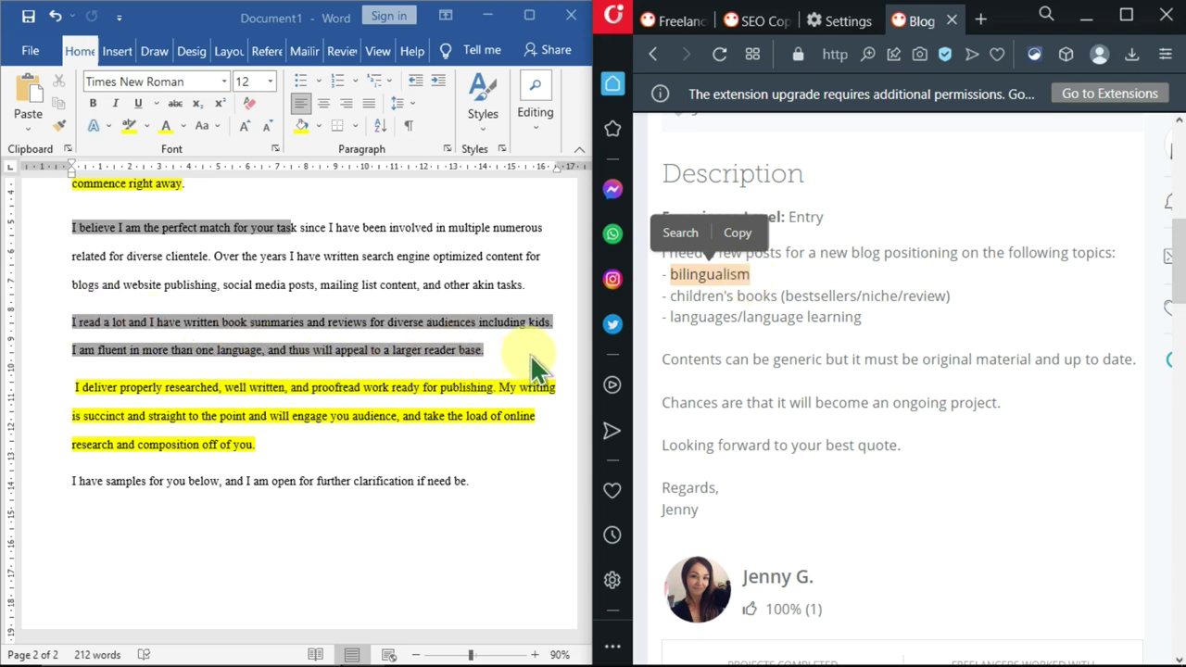
left_click(720, 297)
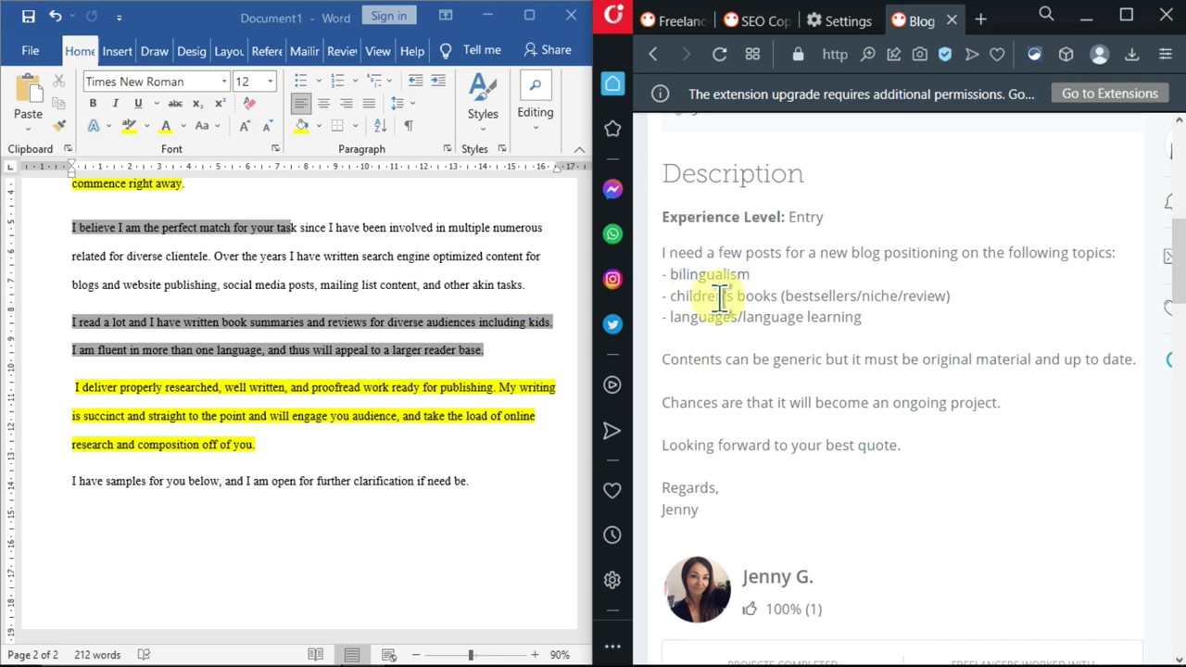
- Review the draft's delivery and samples paragraphs against the client's content requirements and the proposal form's file attachment option
scroll(520, 346, "down", 1)
scroll(521, 357, "down", 1)
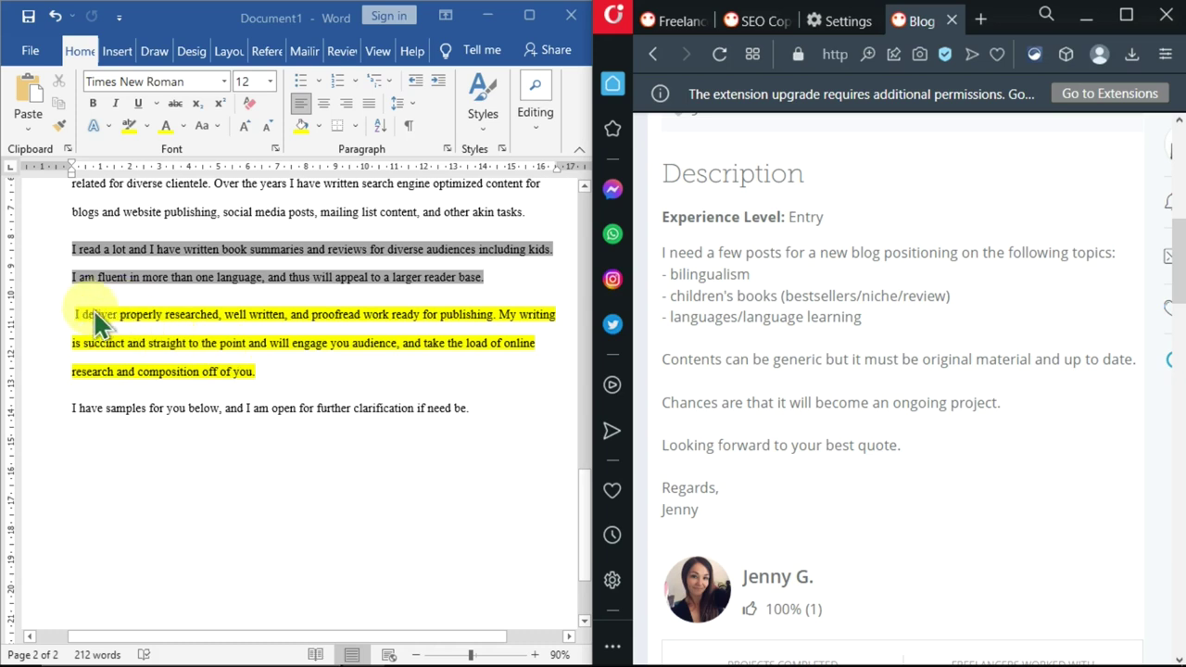
scroll(92, 312, "down", 1)
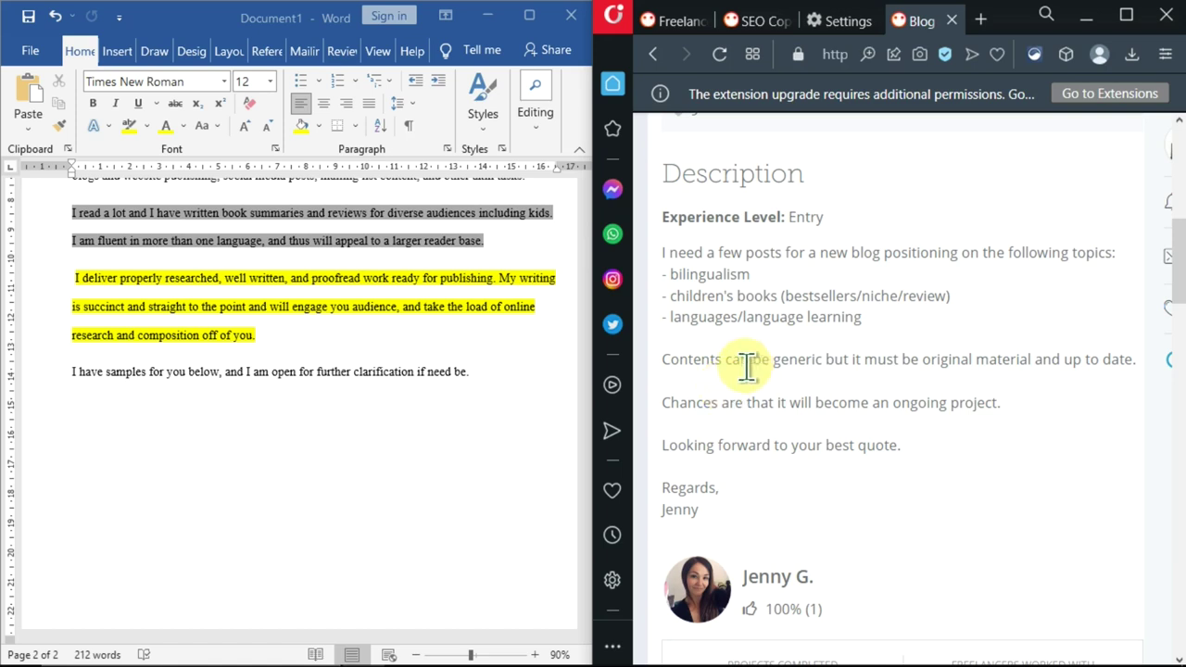
scroll(467, 363, "down", 1)
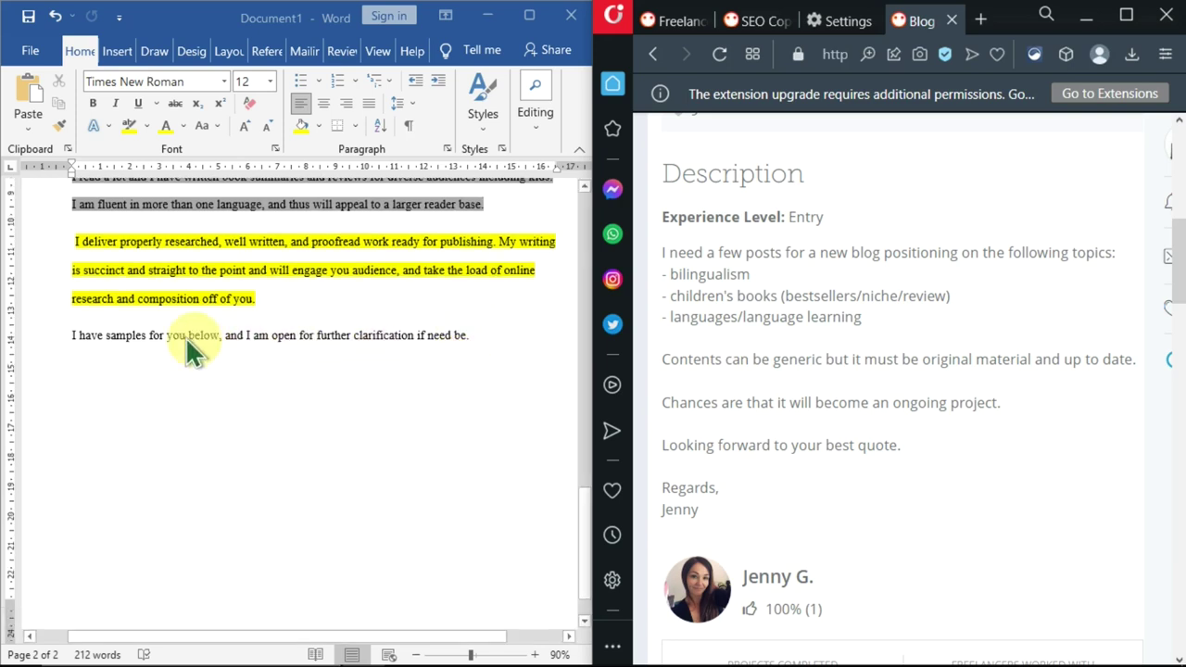
left_click_drag(57, 334, 93, 336)
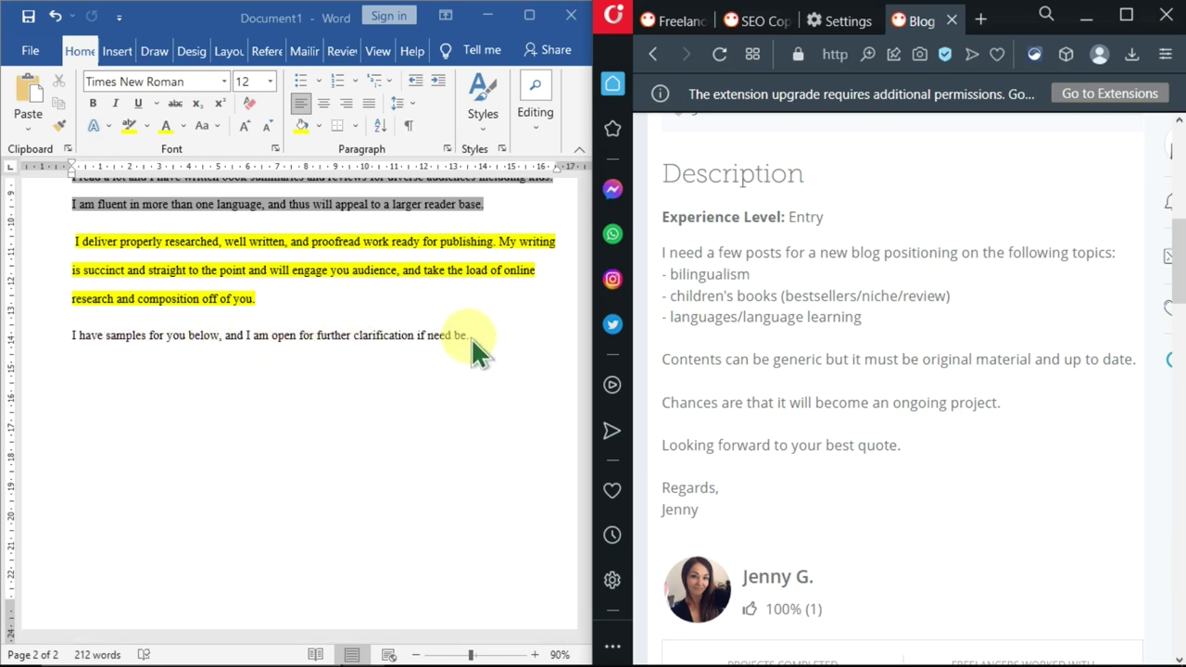
scroll(969, 498, "down", 2)
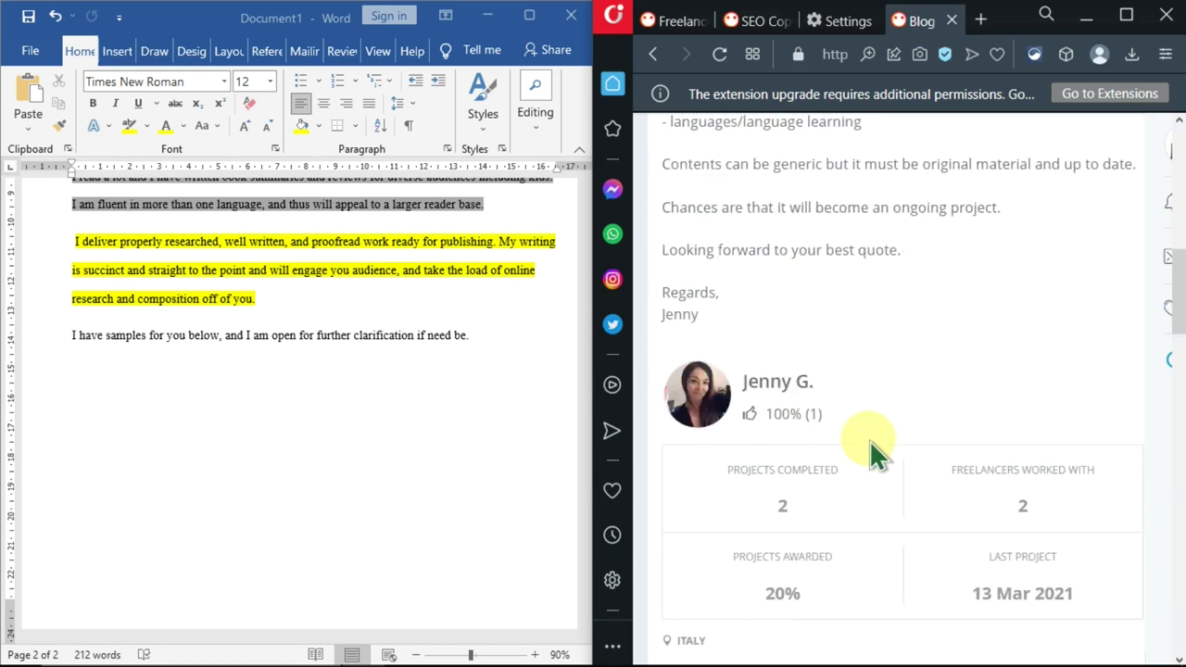
scroll(875, 454, "down", 8)
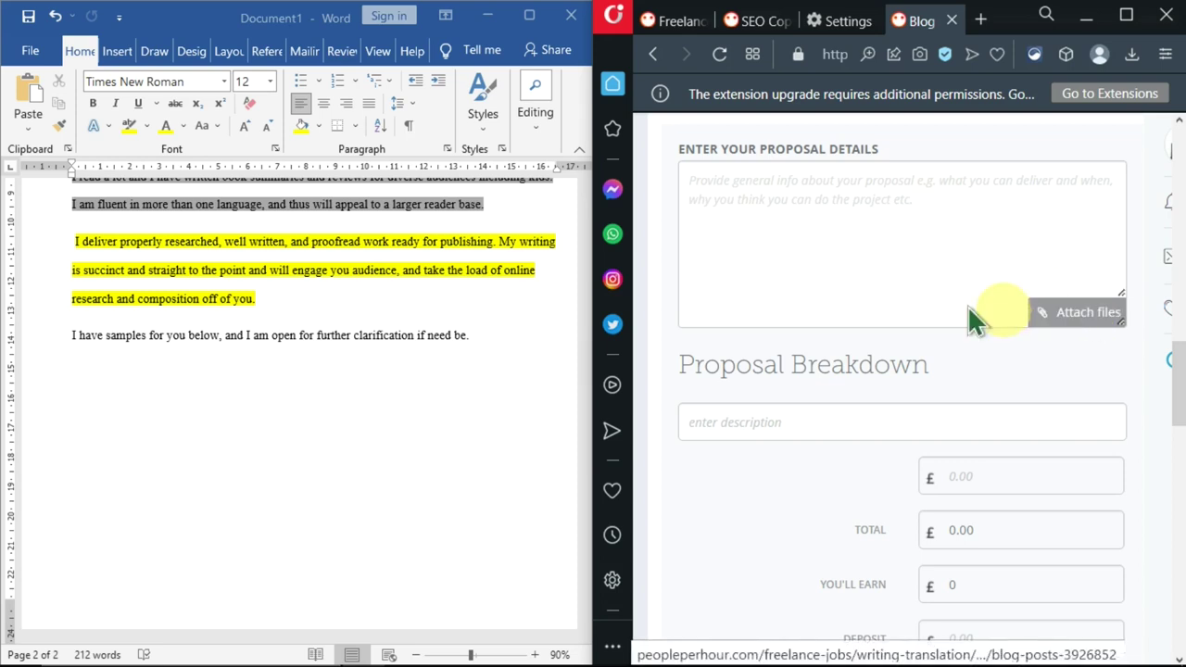
scroll(783, 319, "up", 5)
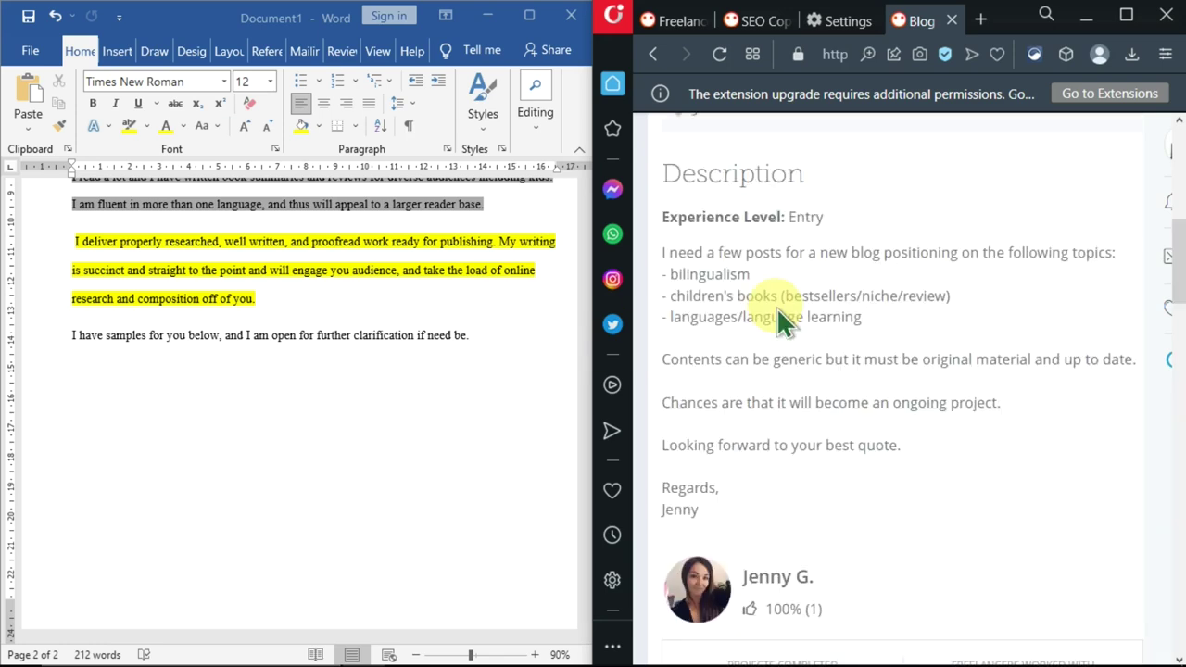
scroll(779, 320, "down", 2)
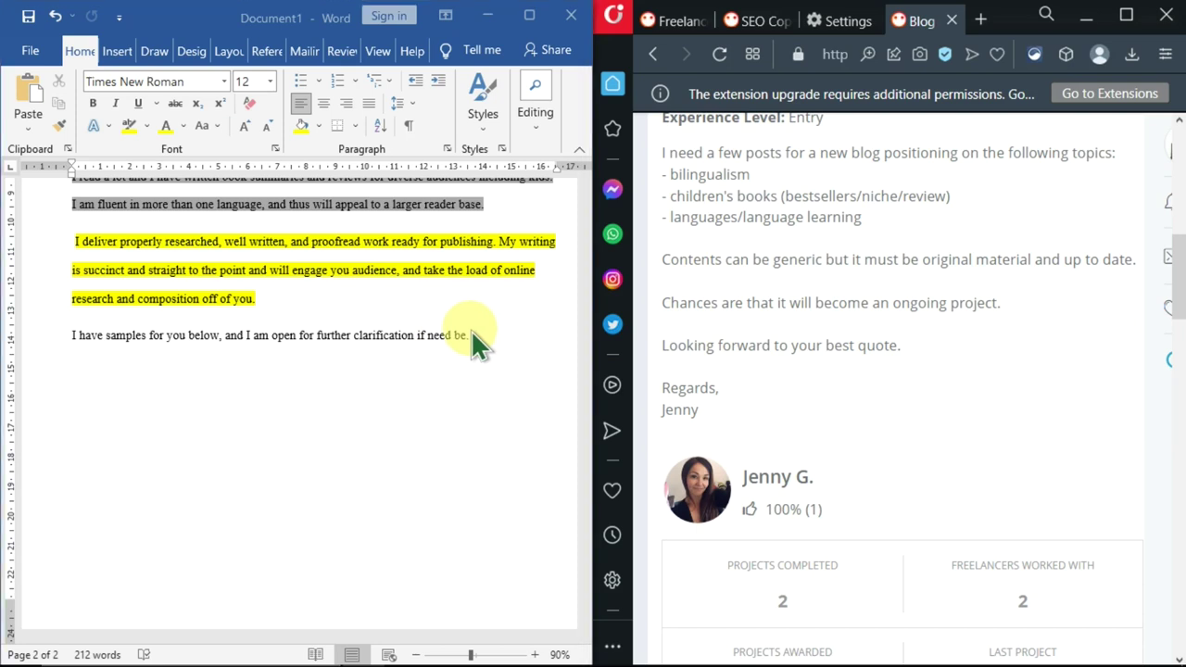
- Shorten the draft's closing line to "I am open for further clarification if need be." and sign off with "Regards" and the freelancer's first name
triple_click(125, 338)
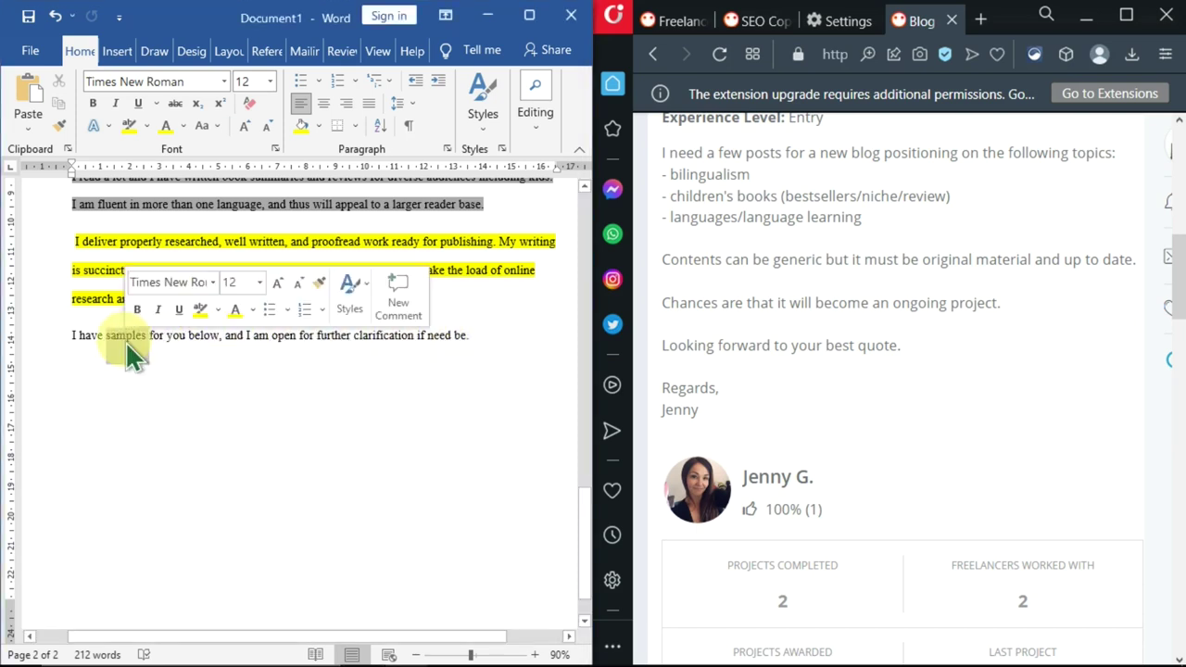
left_click(454, 357)
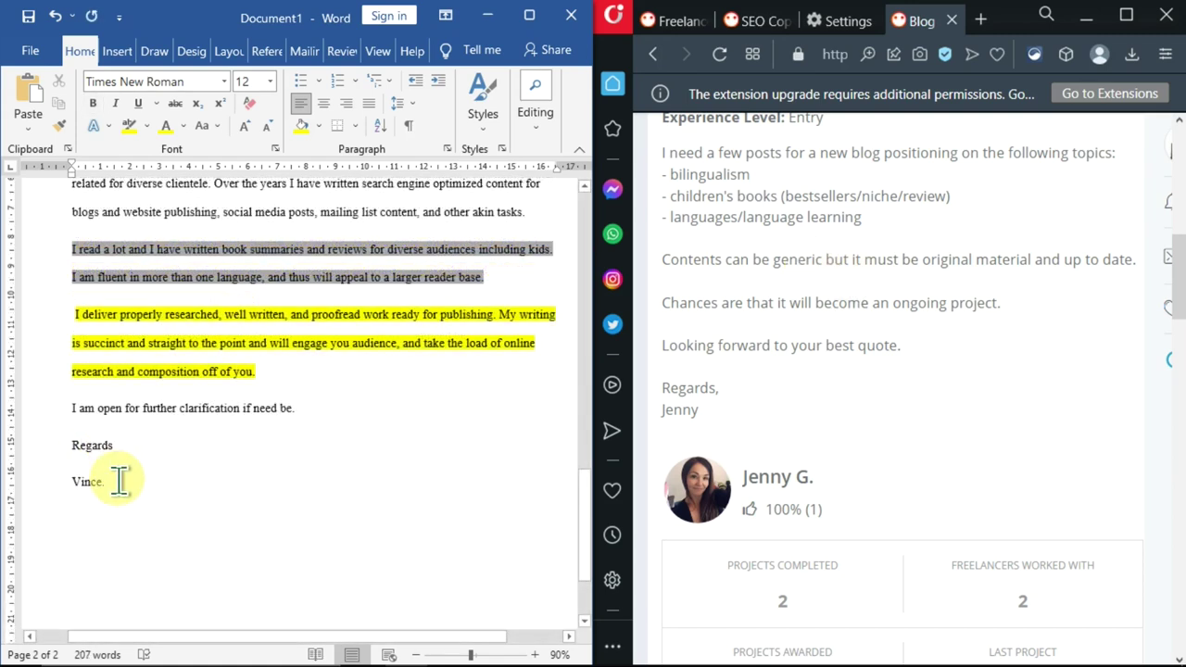
left_click_drag(120, 480, 1079, 88)
left_click(181, 493)
- Enlarge the browser window to full size and bring the job listing's New Proposal form into view
left_click(1125, 15)
scroll(639, 306, "up", 3)
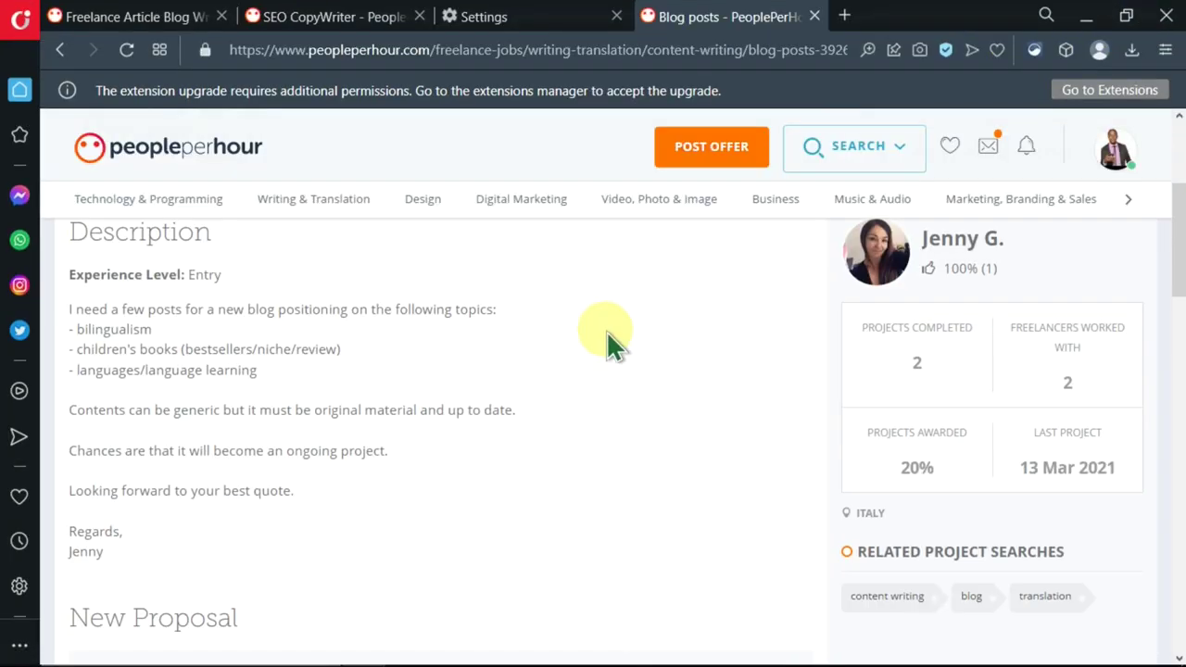
scroll(207, 312, "down", 2)
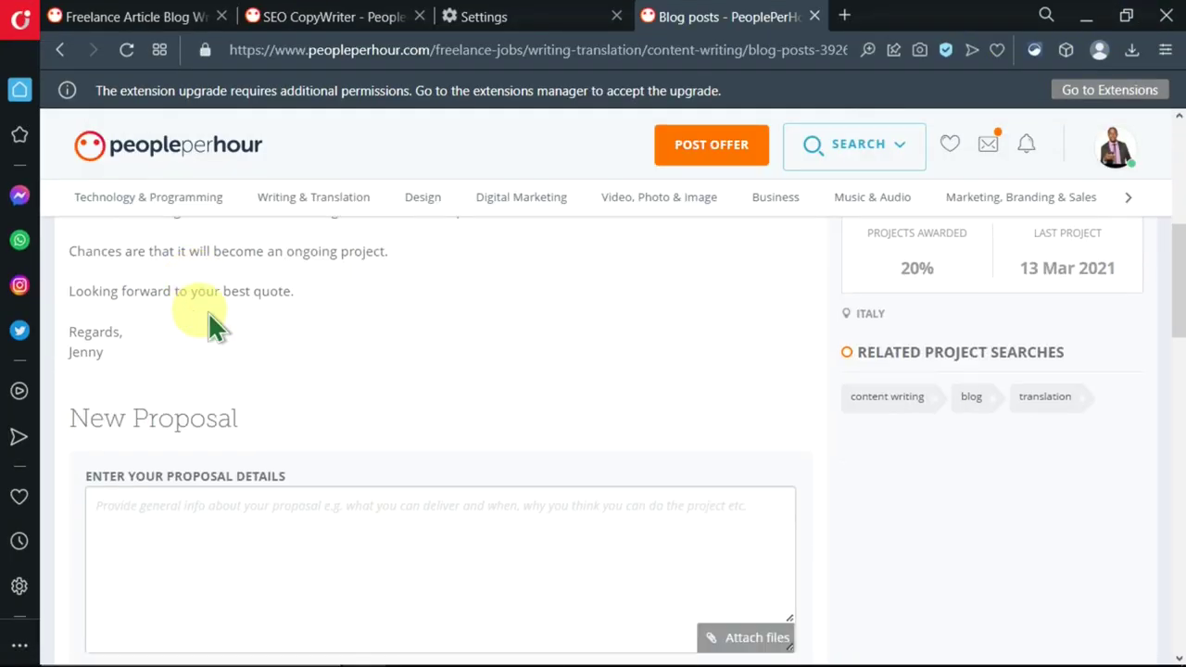
- Paste the tailored draft into the proposal details of the New Proposal form
scroll(268, 359, "down", 3)
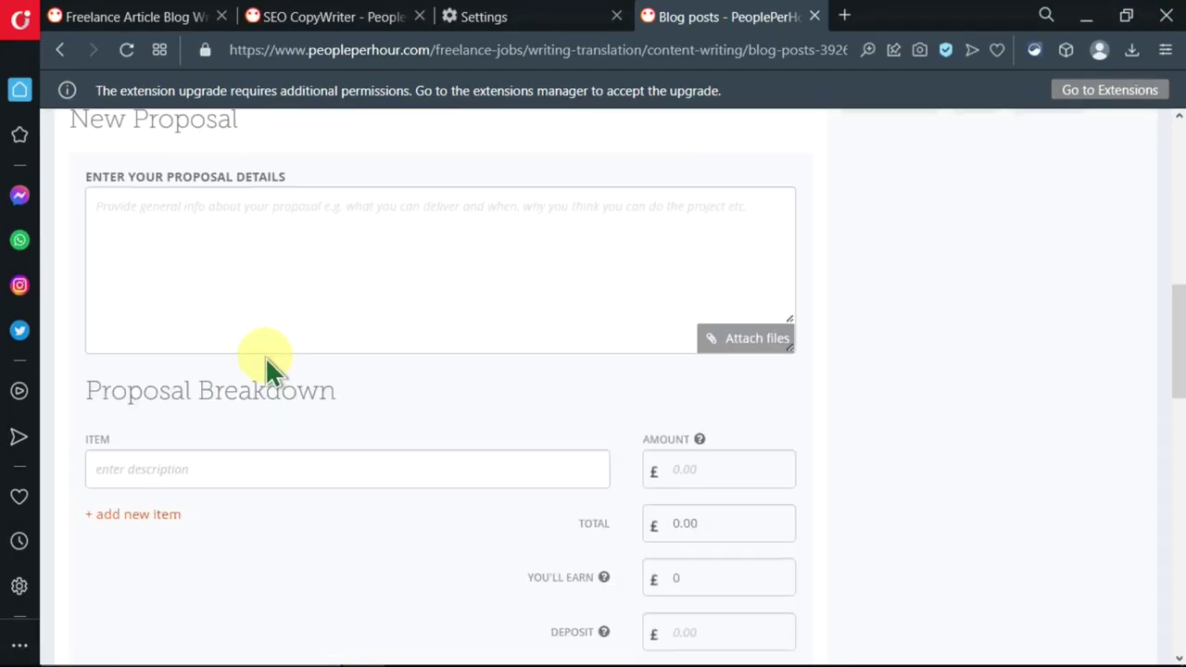
left_click(139, 227)
key("ctrl+v")
scroll(304, 275, "up", 5)
scroll(821, 365, "up", 1)
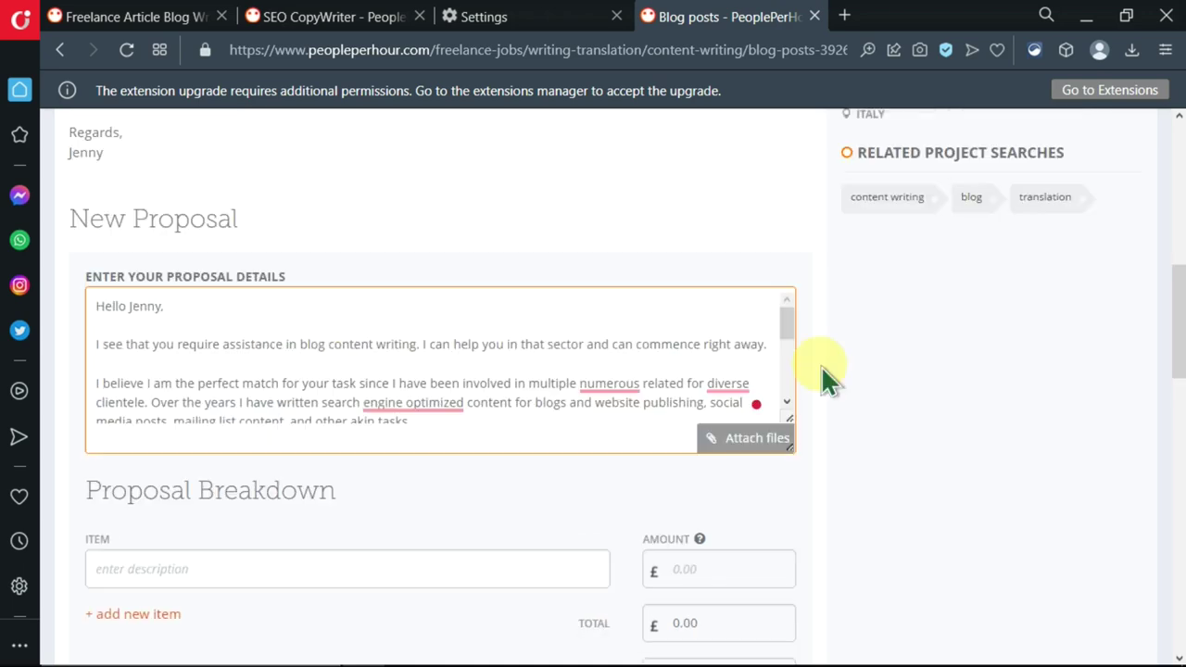
- Fill in the proposal breakdown with an amount of £22 and the item "I will write amazing blog posts for you"
scroll(843, 360, "down", 2)
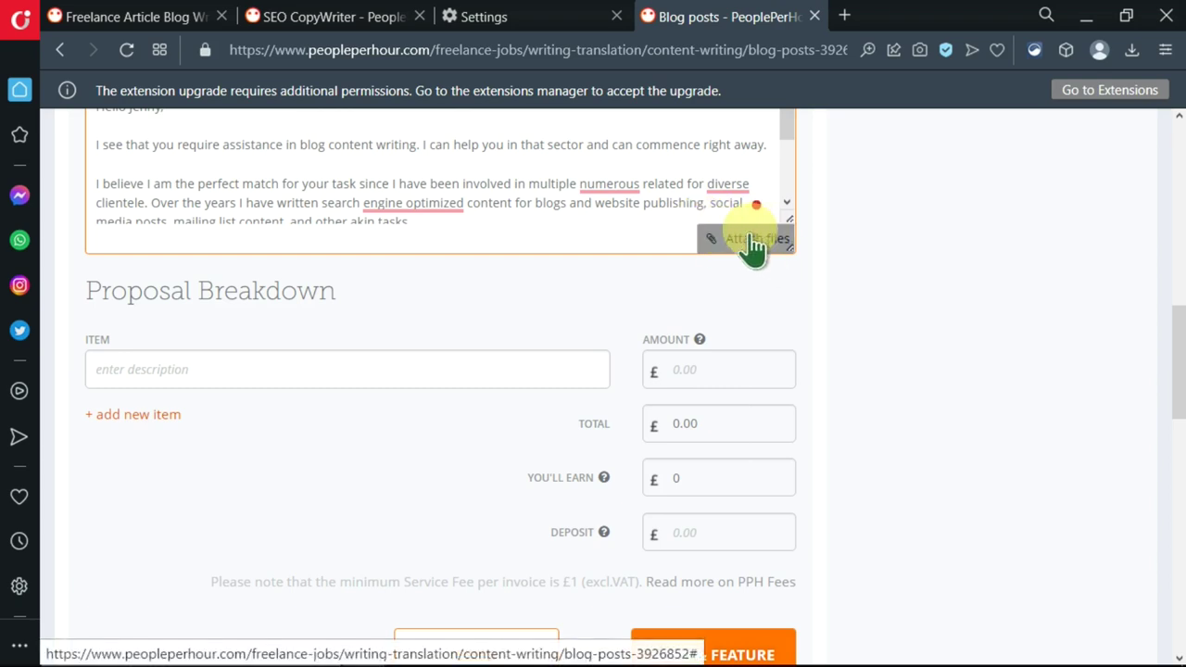
scroll(768, 265, "down", 1)
scroll(945, 305, "up", 15)
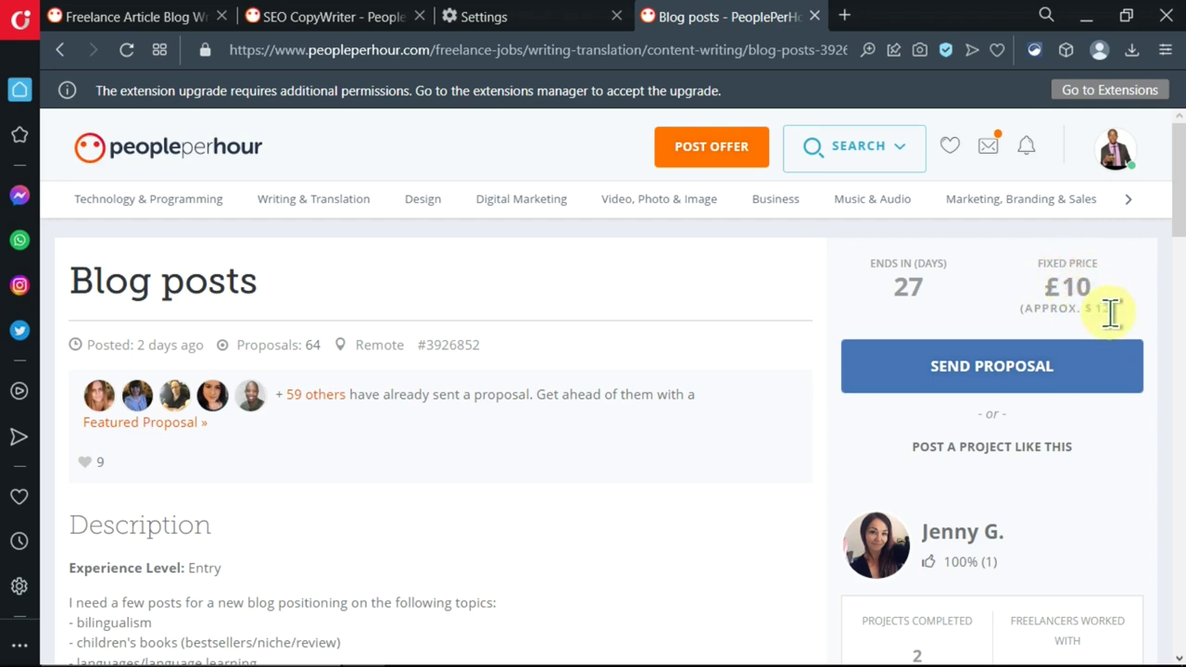
scroll(843, 366, "down", 2)
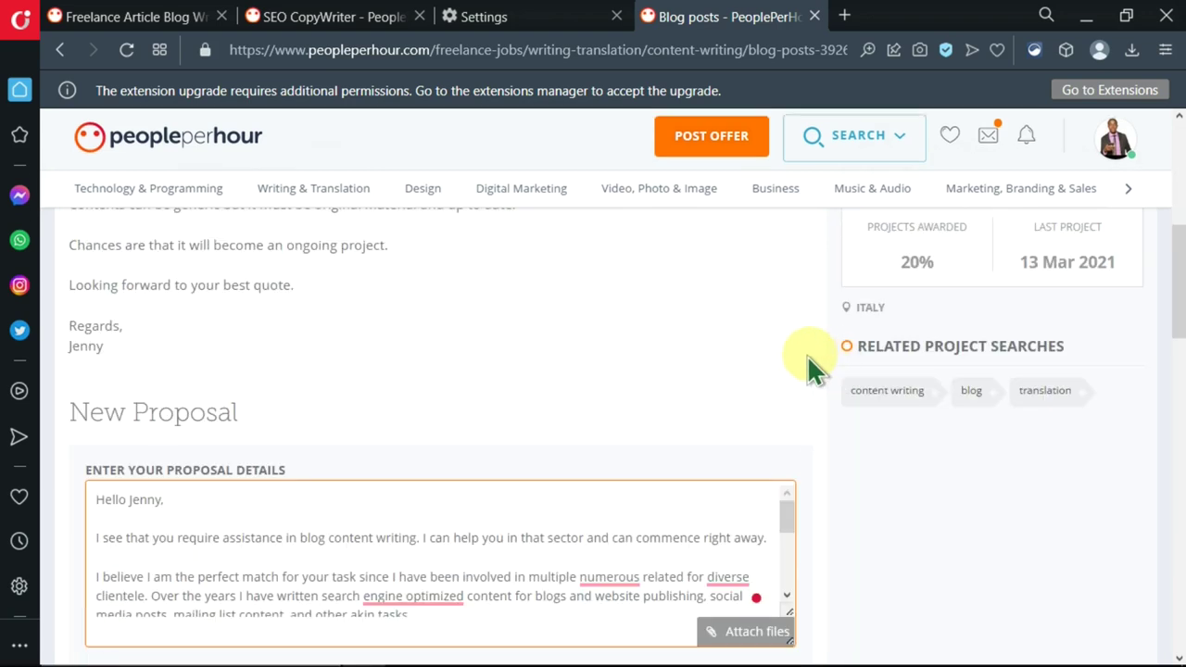
scroll(806, 366, "down", 2)
scroll(782, 351, "down", 5)
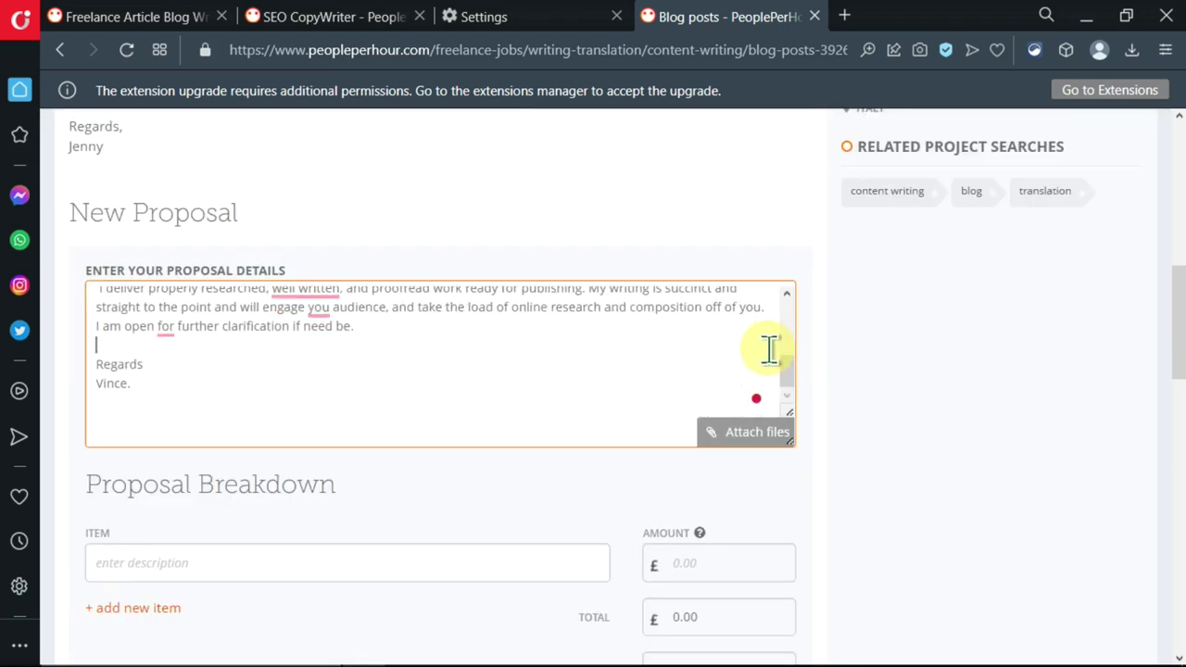
scroll(858, 346, "down", 3)
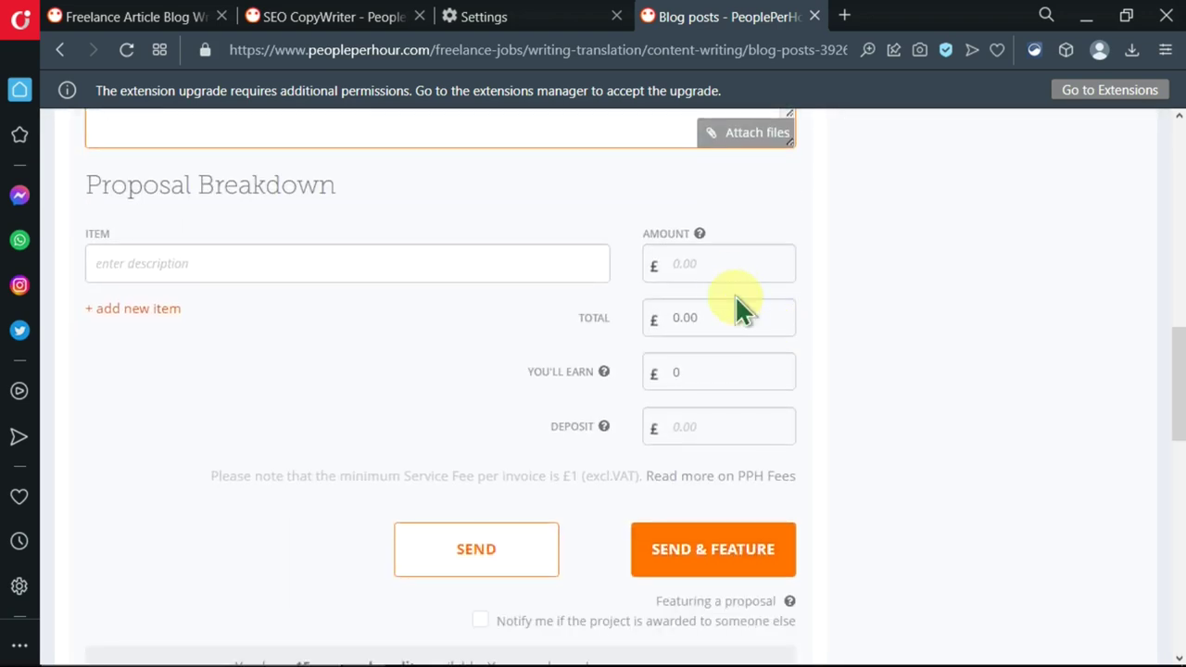
left_click(715, 263)
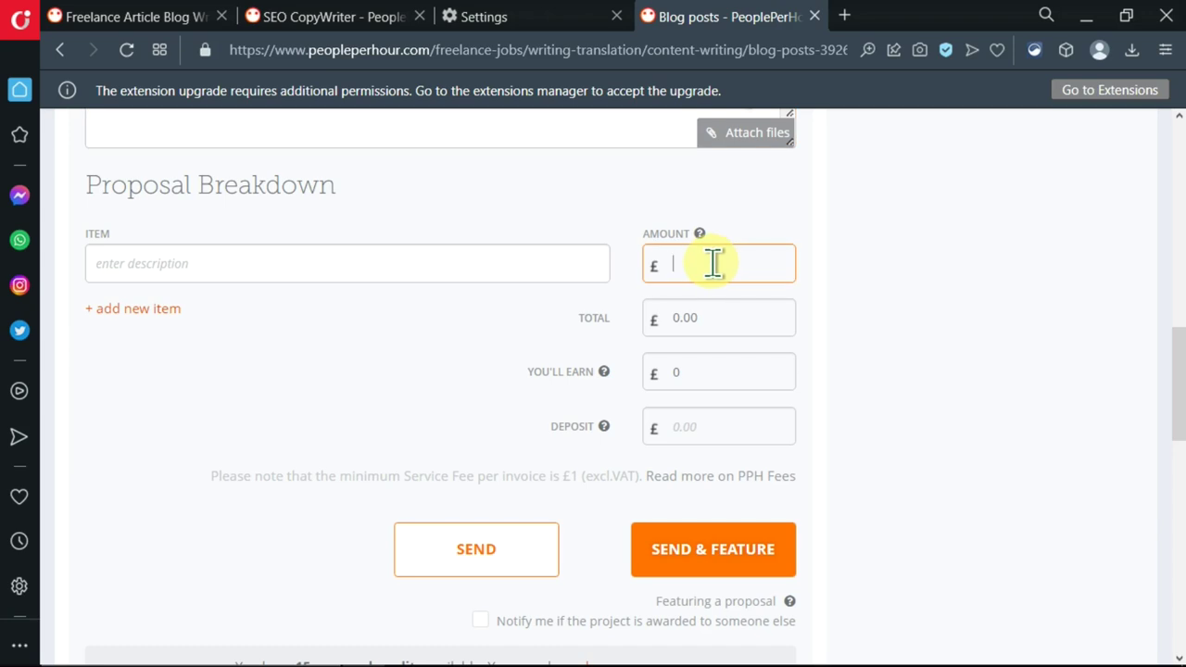
left_click(316, 255)
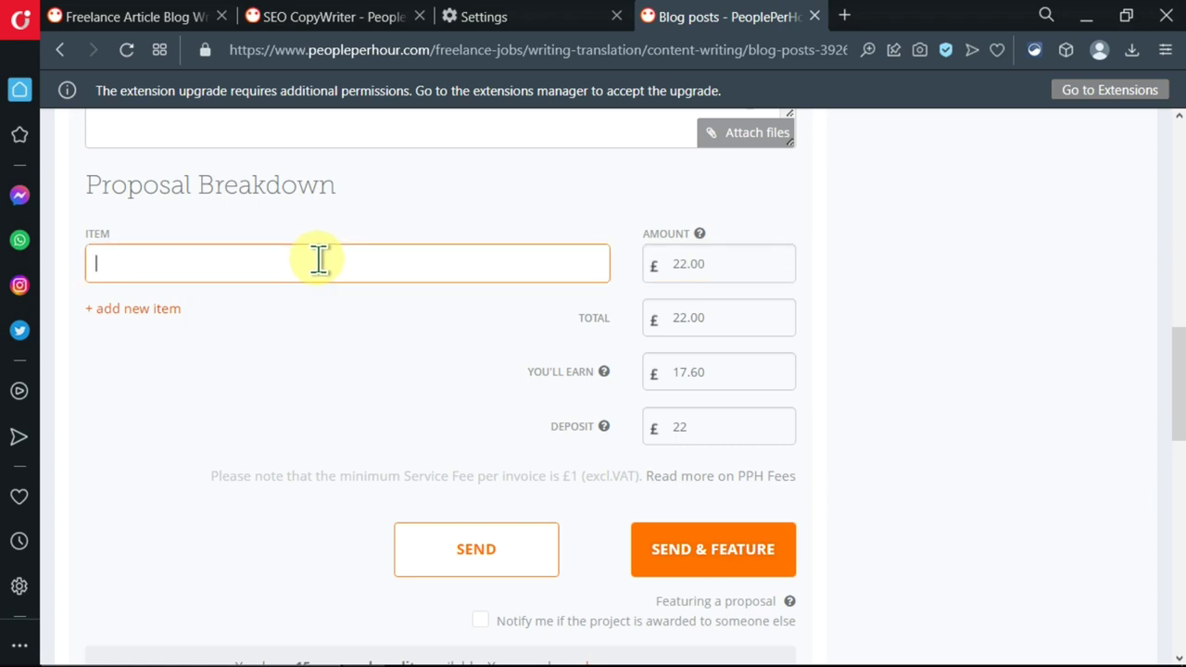
type("I will write amazing blog posts for you")
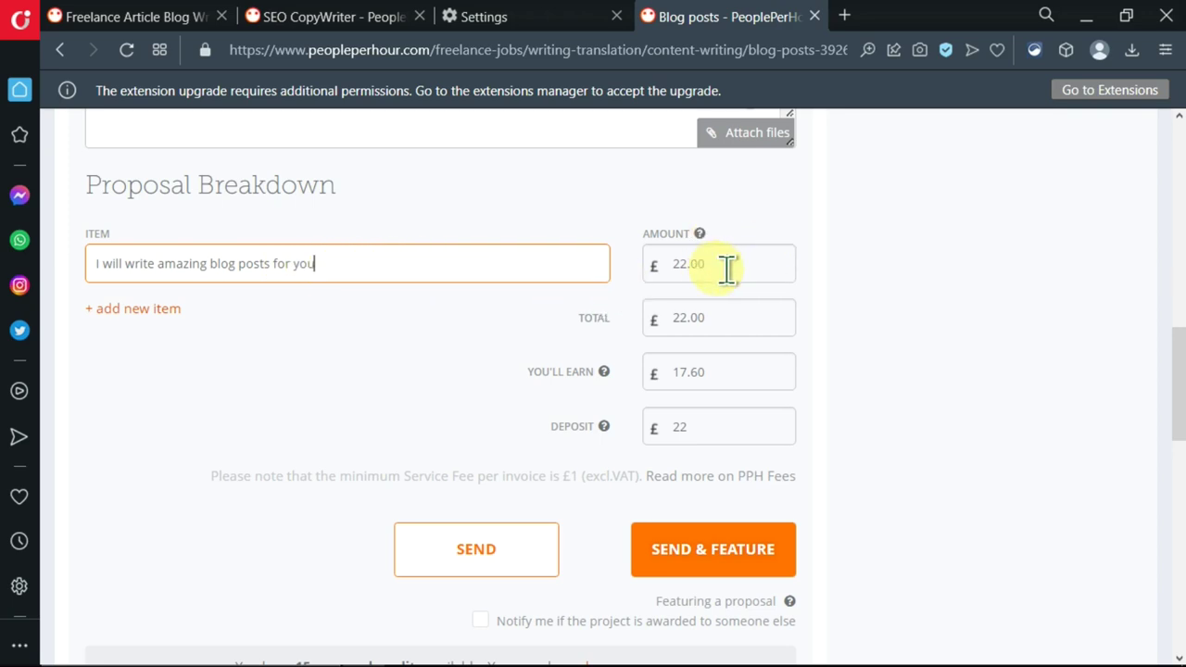
- Review the proposal's earnings, deposit and sending options, including the notification for a project awarded to someone else
scroll(746, 268, "down", 1)
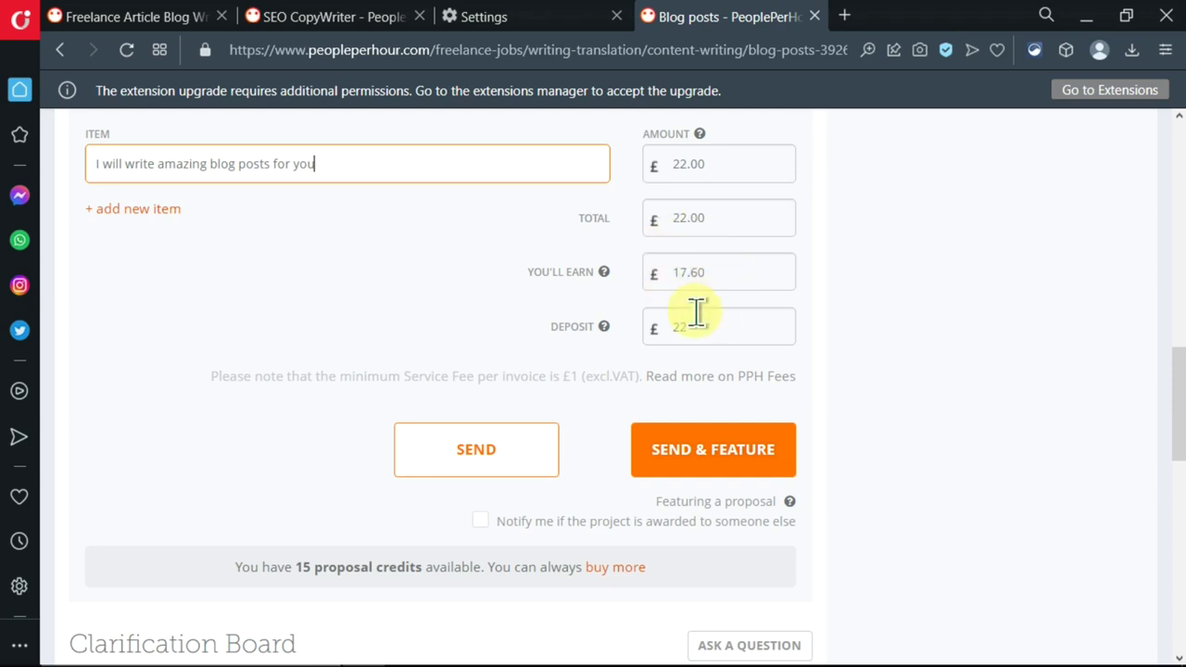
scroll(690, 310, "down", 1)
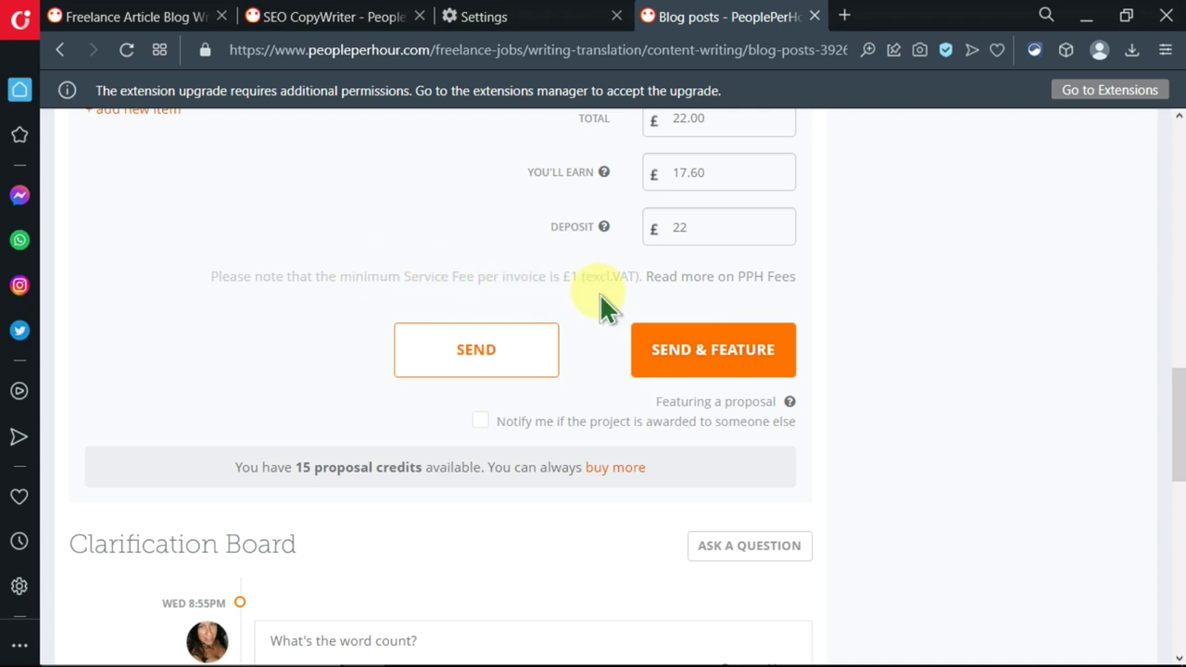
scroll(602, 295, "down", 2)
scroll(602, 295, "up", 1)
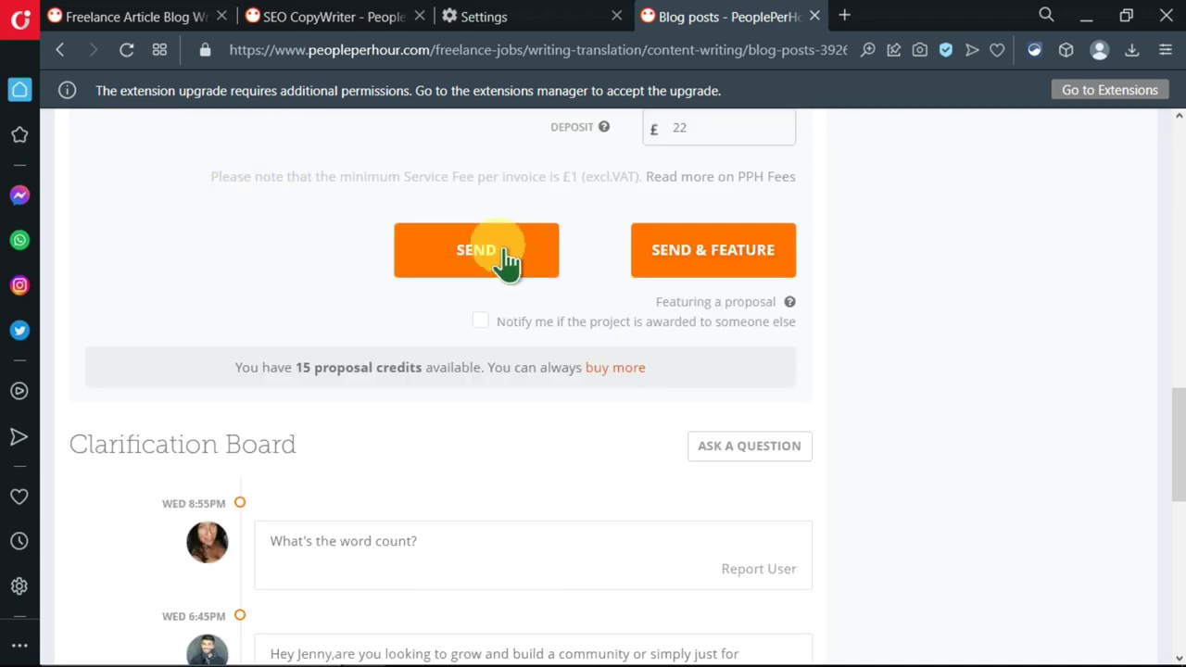
left_click(711, 265)
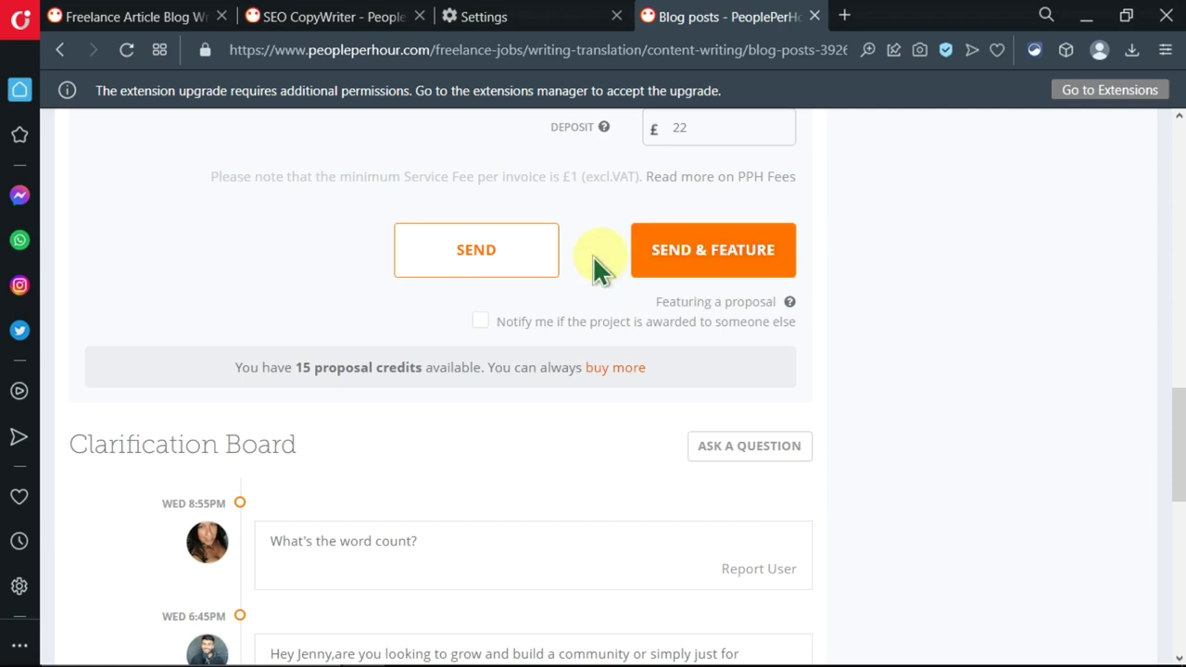
left_click(481, 321)
left_click(482, 324)
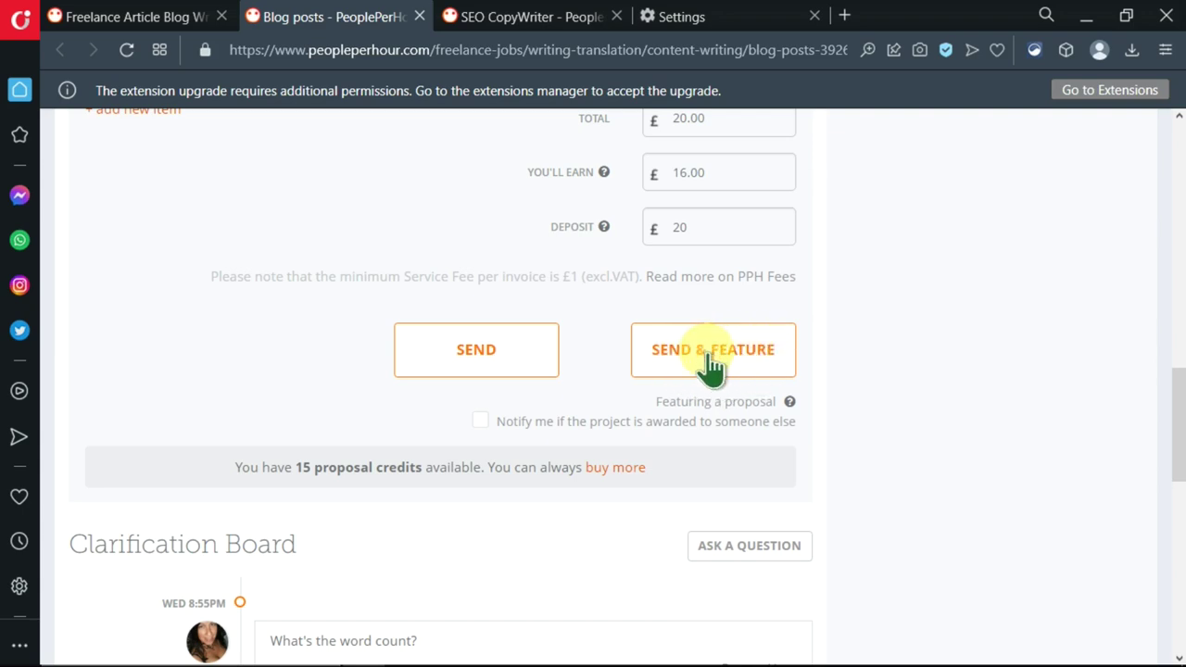
- Examine the available proposal credits, the clarification board questions and the client's job description
scroll(405, 170, "down", 3)
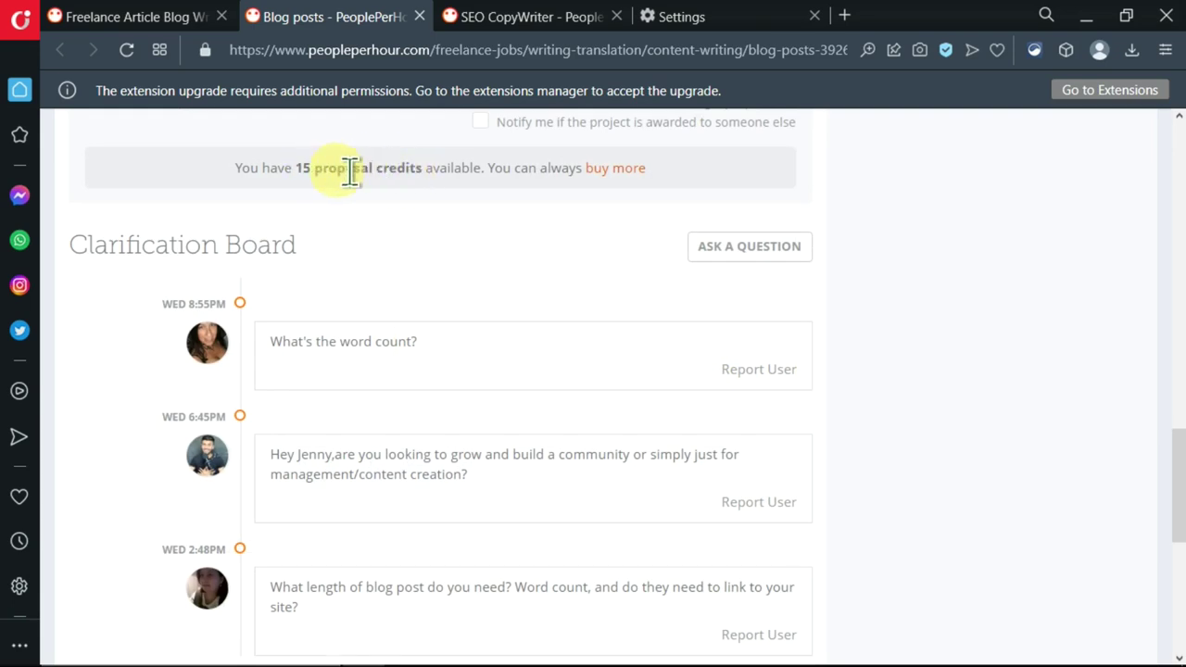
mouse_move(297, 172)
left_mouse_down()
mouse_move(387, 173)
mouse_move(304, 194)
left_mouse_up()
left_click(320, 196)
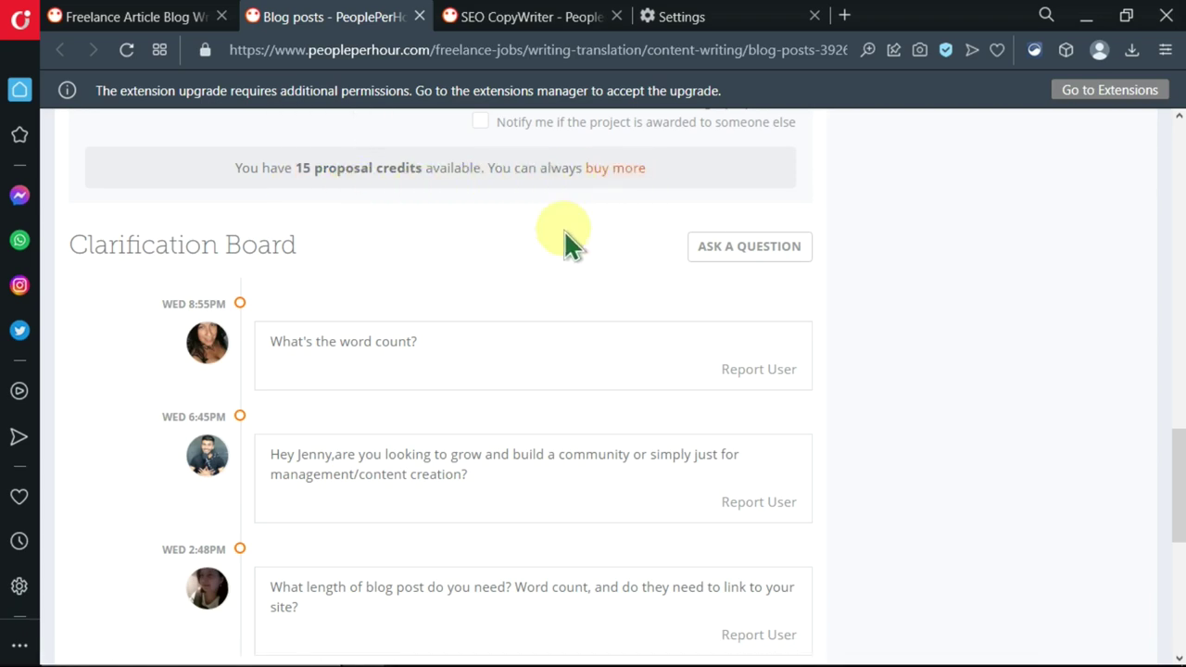
scroll(507, 220, "down", 1)
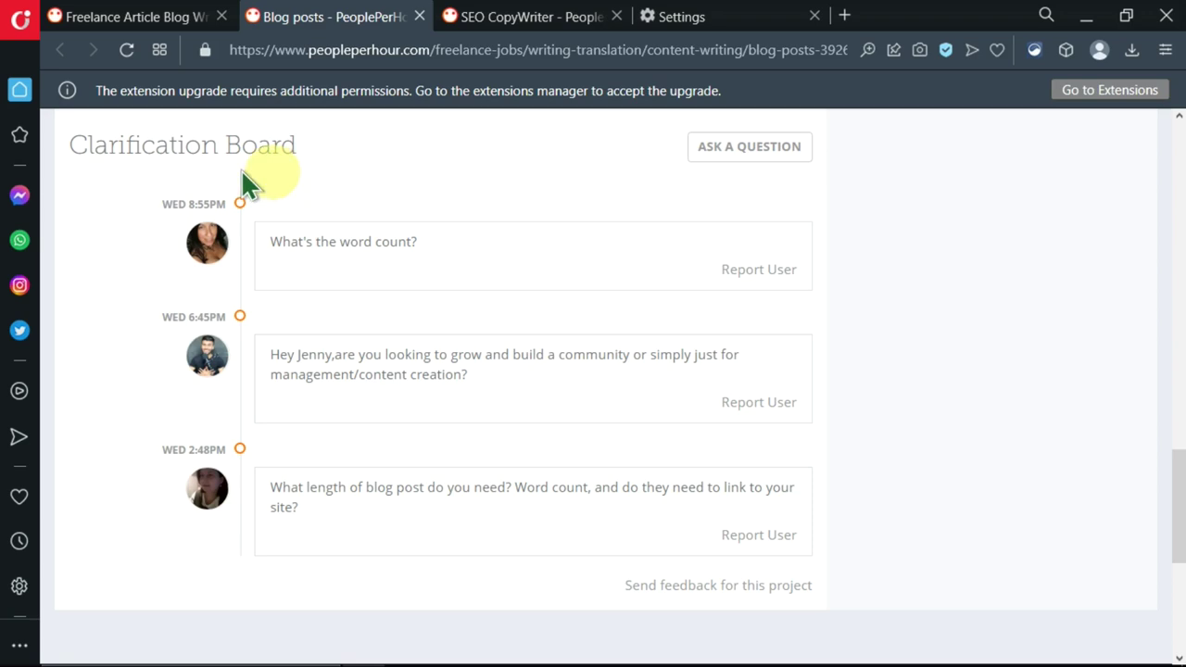
scroll(435, 181, "up", 10)
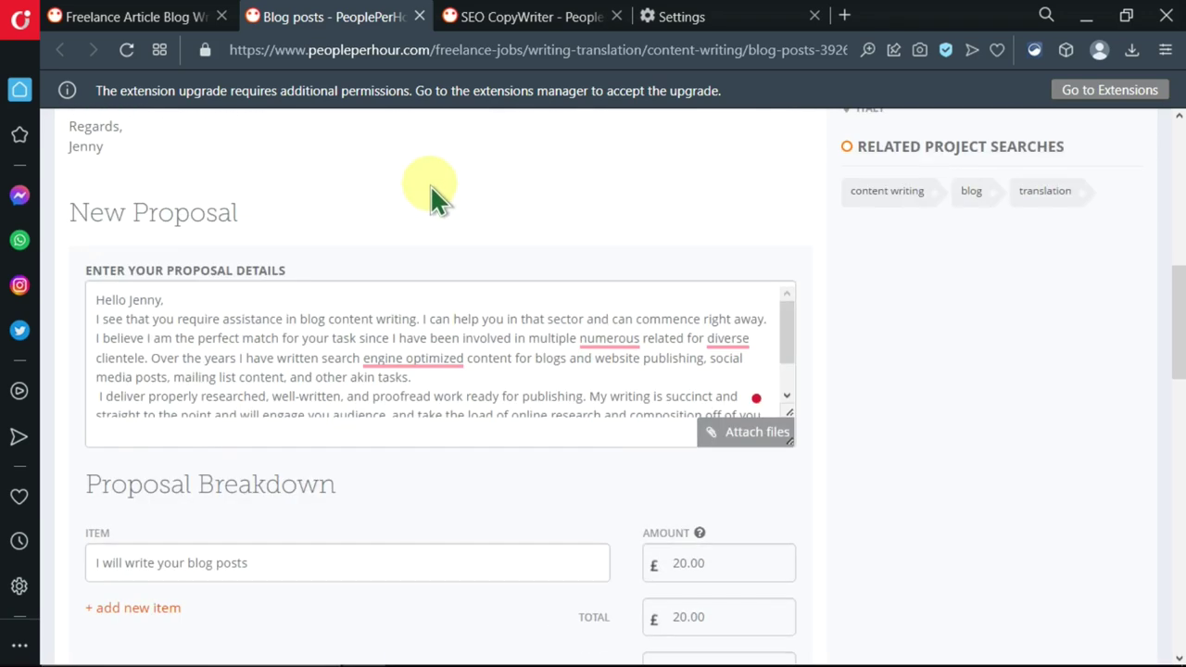
scroll(429, 190, "up", 5)
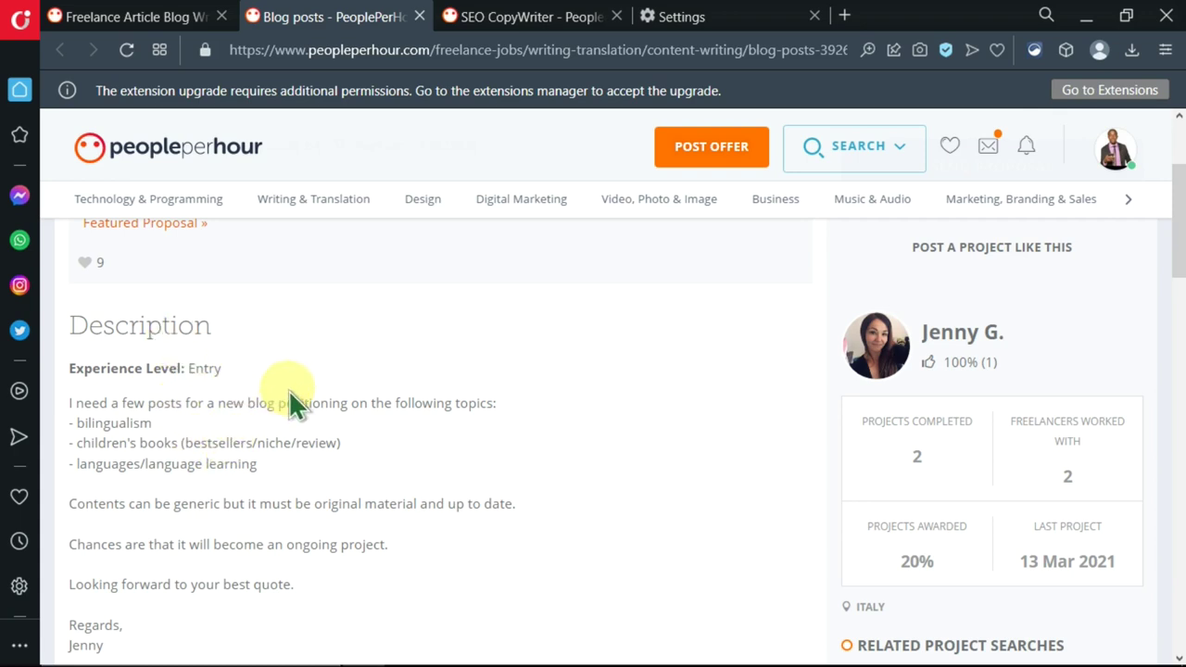
scroll(297, 400, "down", 1)
scroll(290, 399, "down", 5)
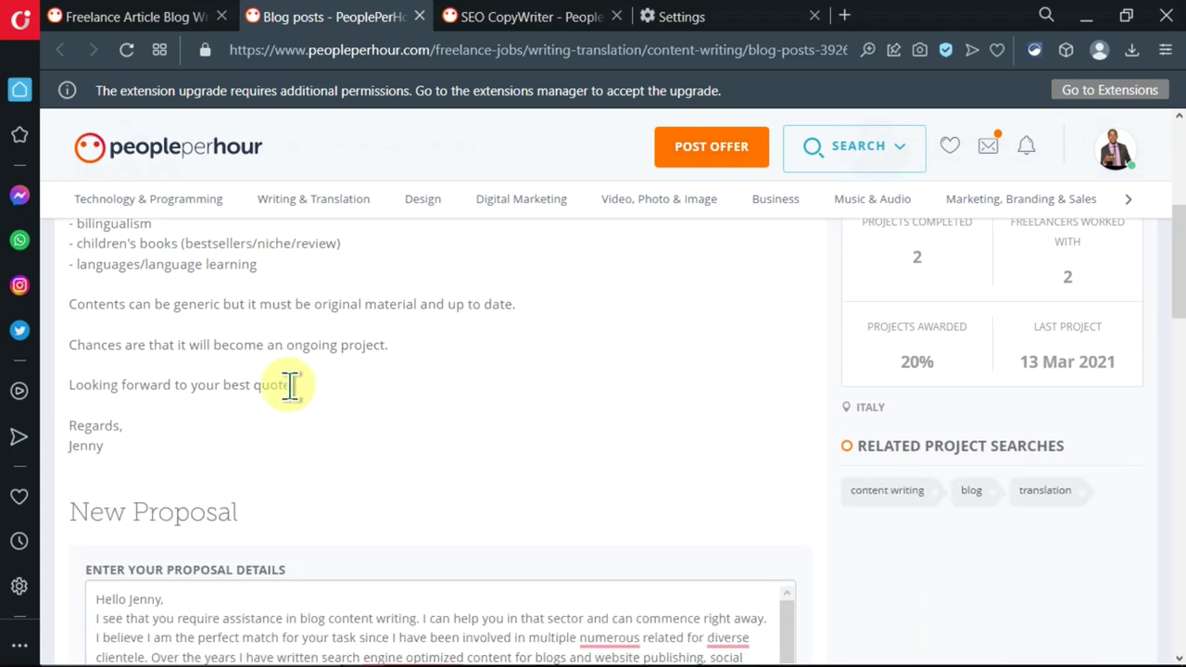
- Send the question "Increase the compensation" to the clarification board, confirming that it is essential for the proposal
scroll(290, 386, "down", 8)
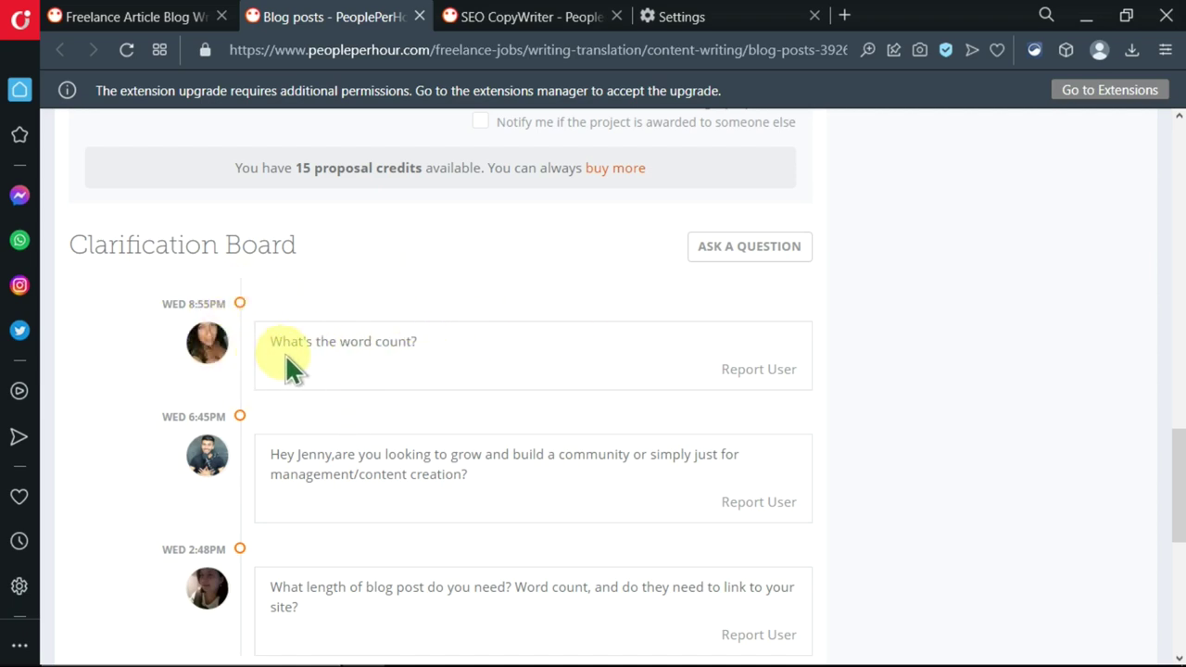
left_click(740, 247)
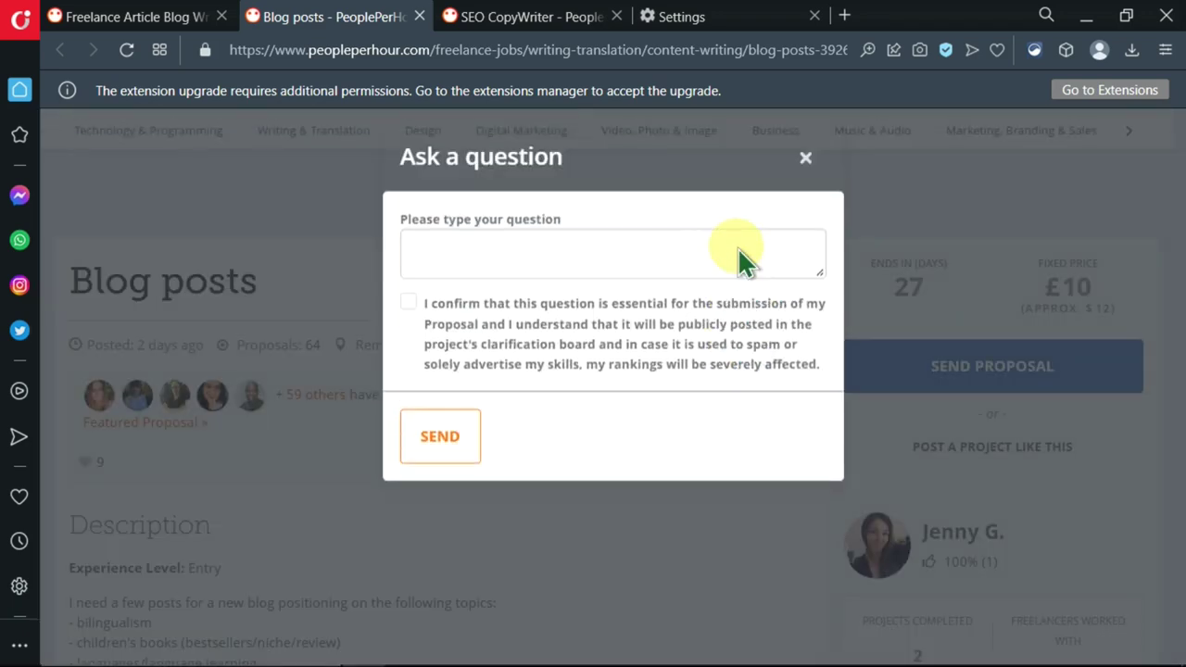
left_click(498, 302)
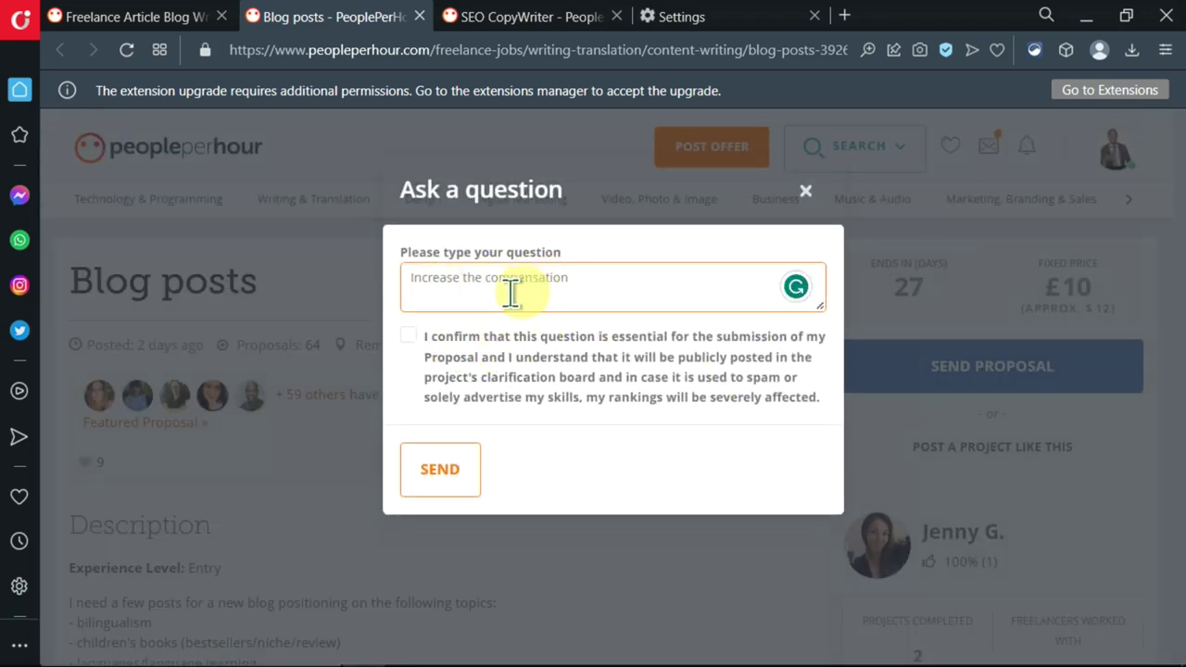
left_click(408, 337)
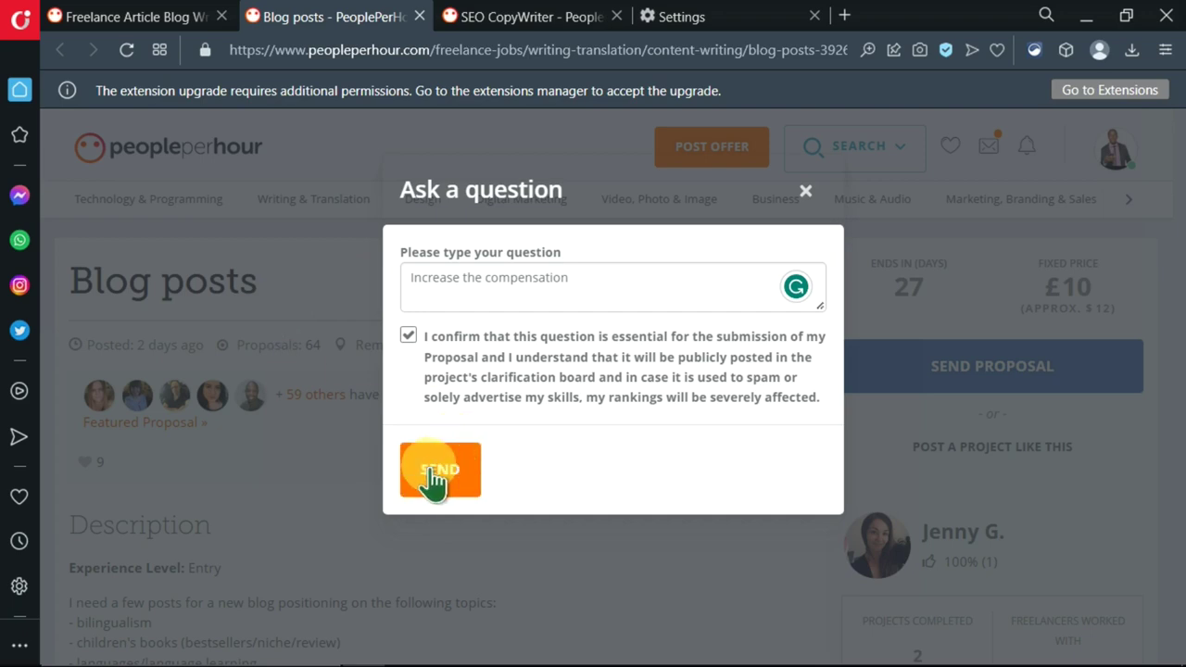
left_click(443, 472)
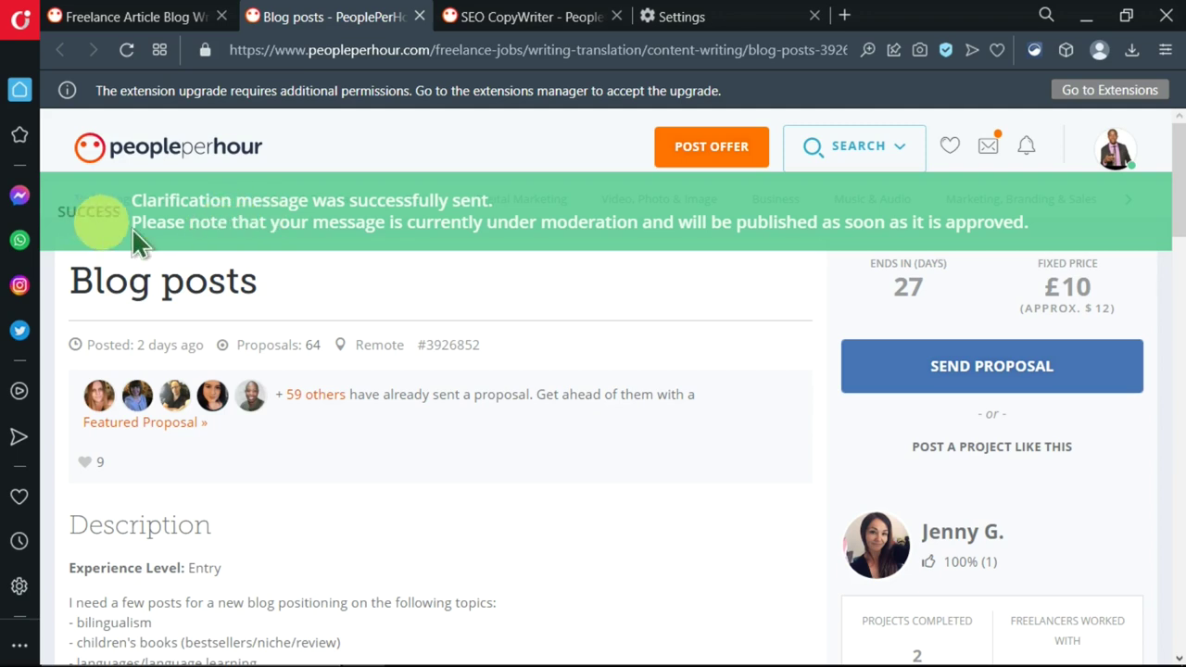
- Turn on the notification for the project being awarded to someone else and send the proposal without featuring it
scroll(493, 336, "down", 6)
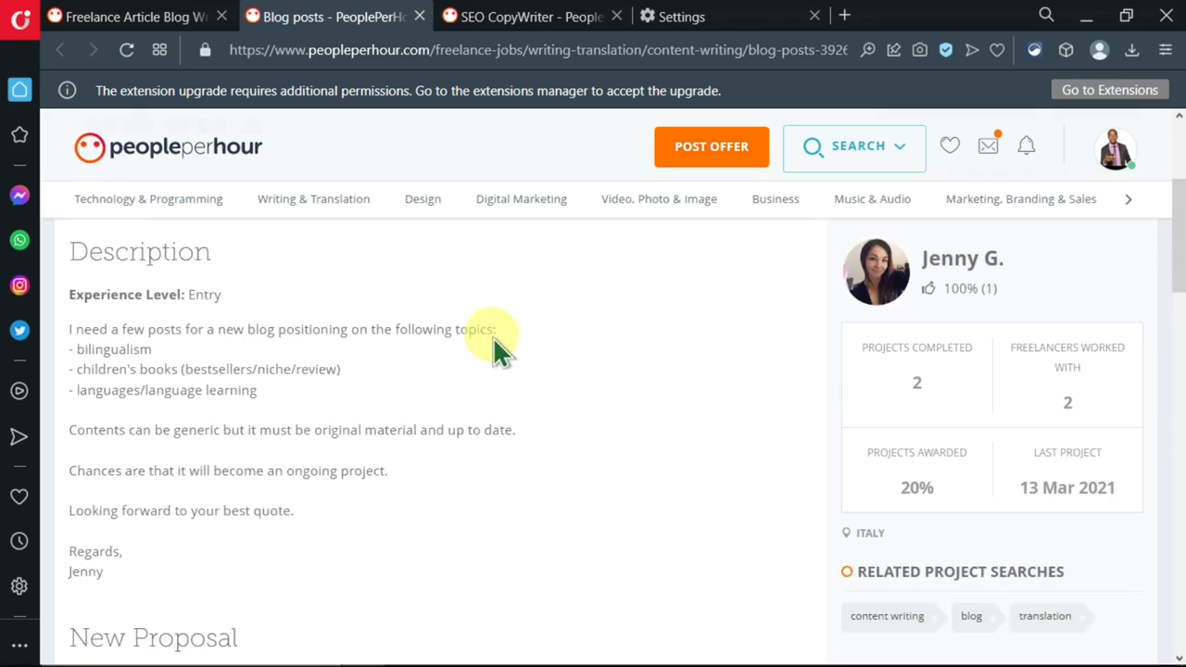
scroll(493, 336, "down", 5)
scroll(493, 336, "down", 4)
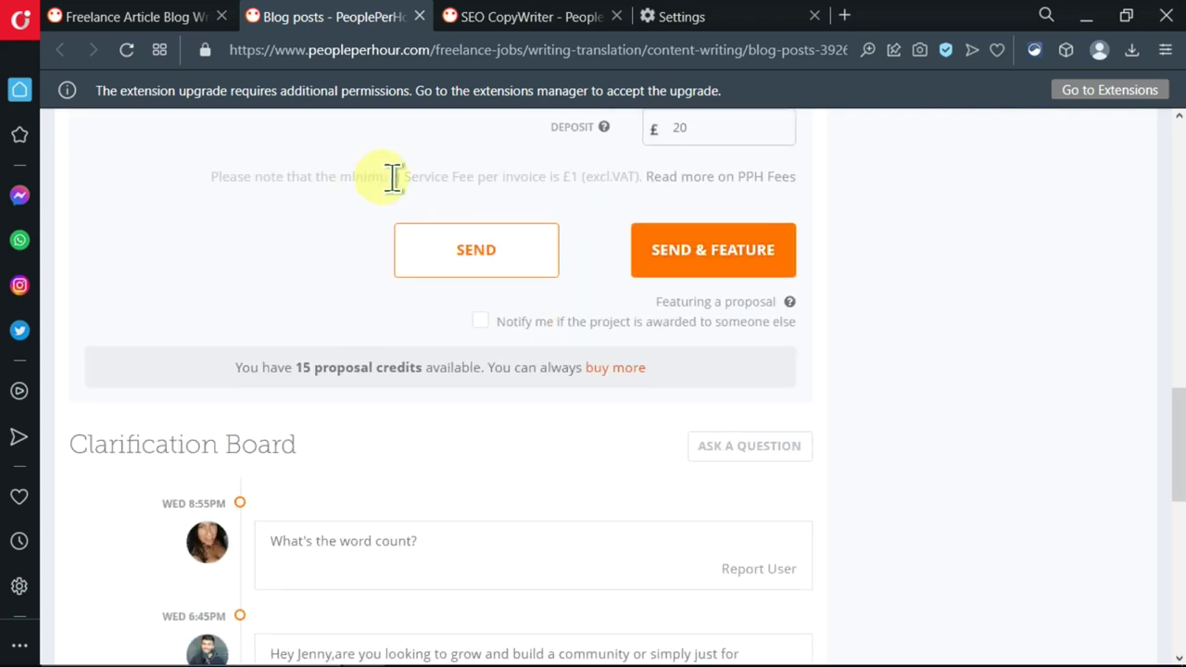
left_click(481, 326)
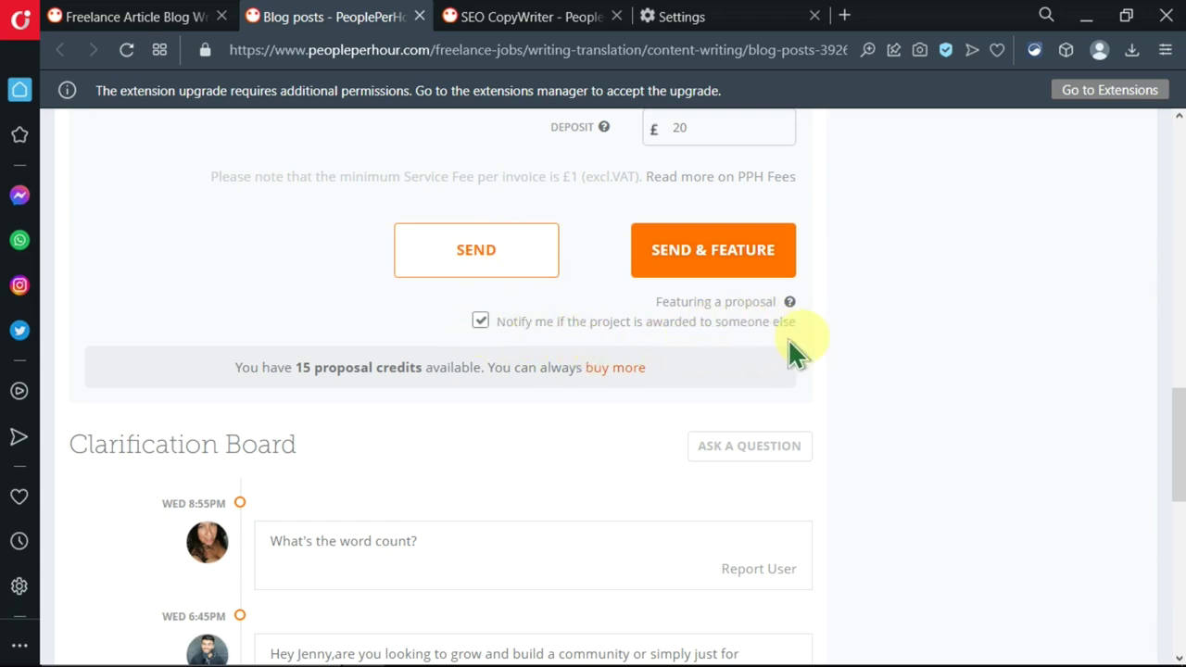
left_click(493, 262)
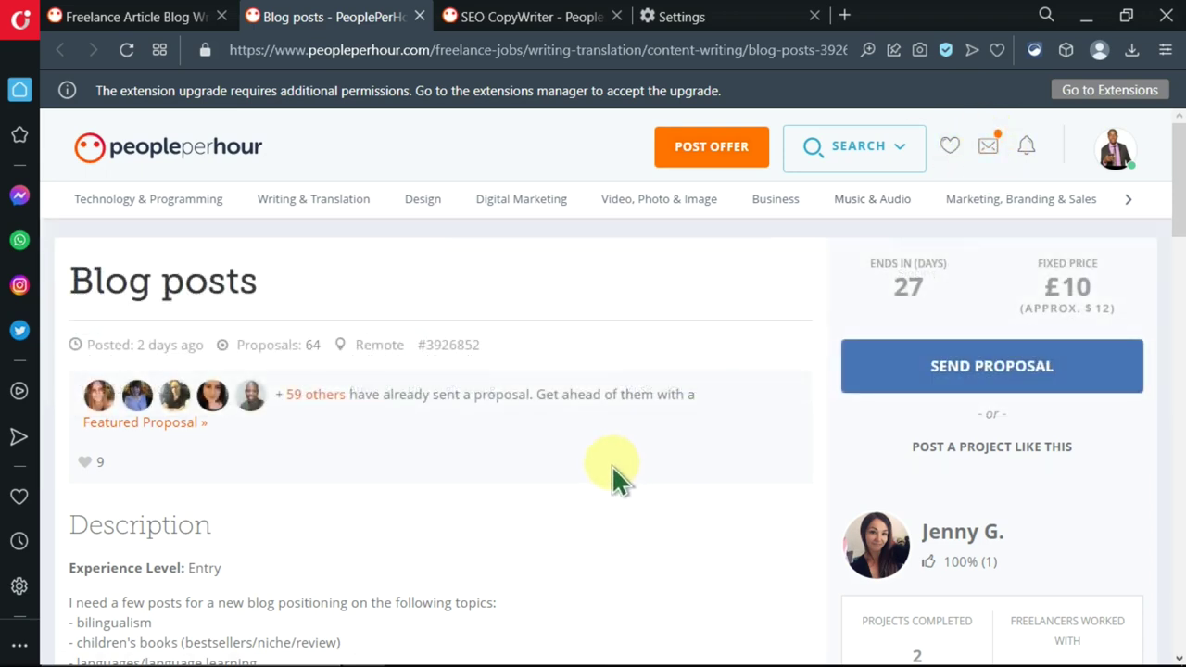
scroll(673, 453, "down", 2)
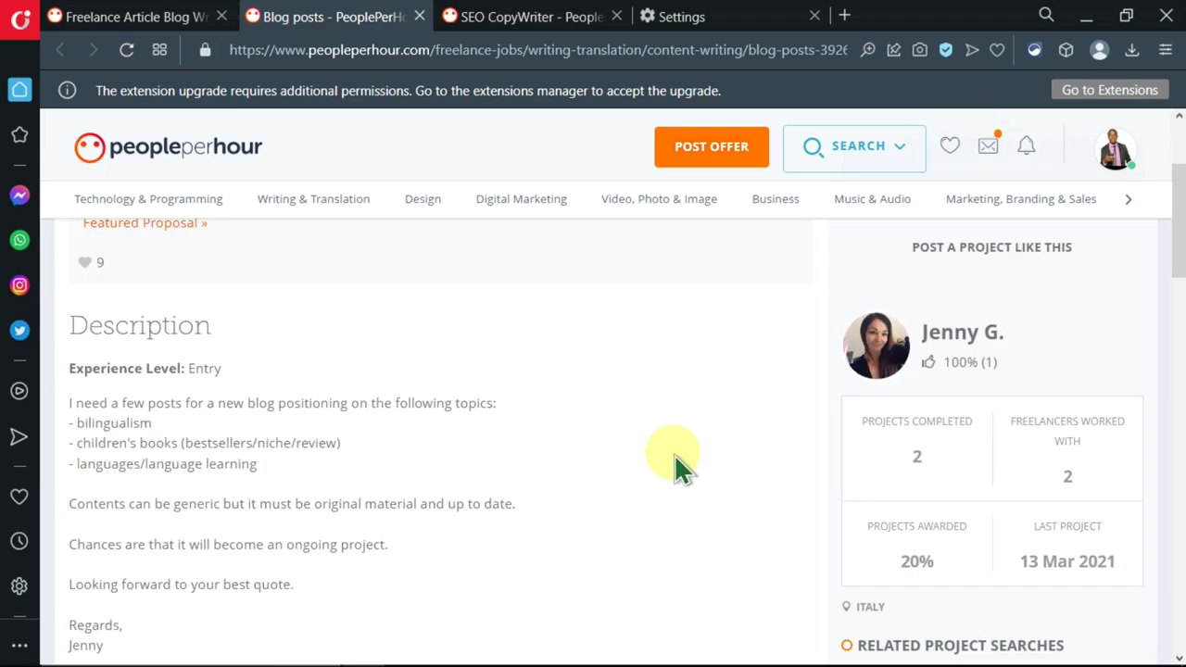
mouse_move(399, 197)
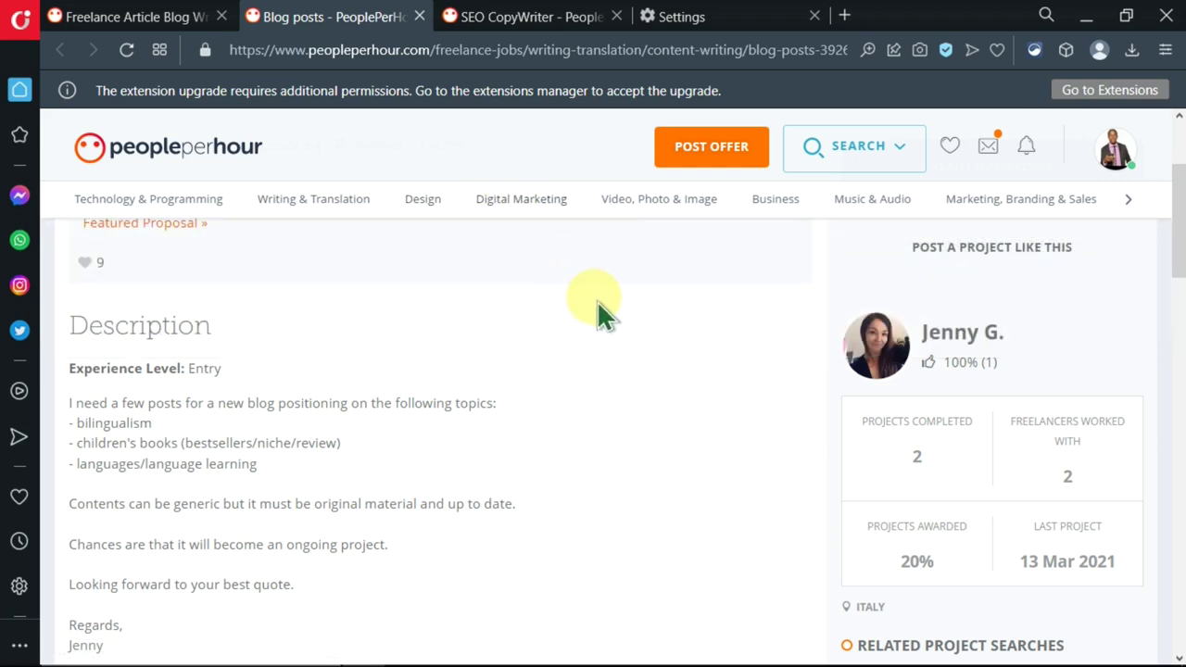